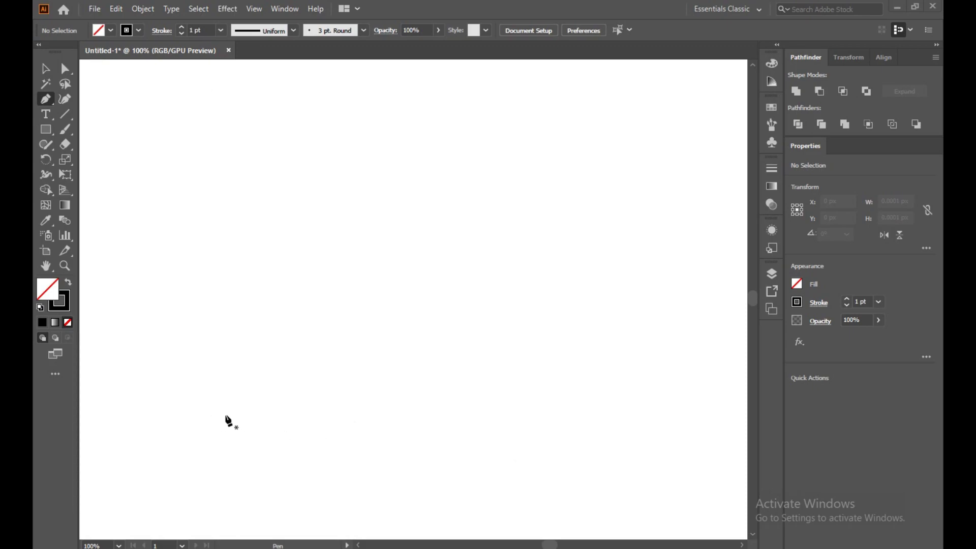
# - Draw a straight horizontal line about 458 px long across the lower part of the artboard with the Pen tool
pyautogui.click(246, 420)
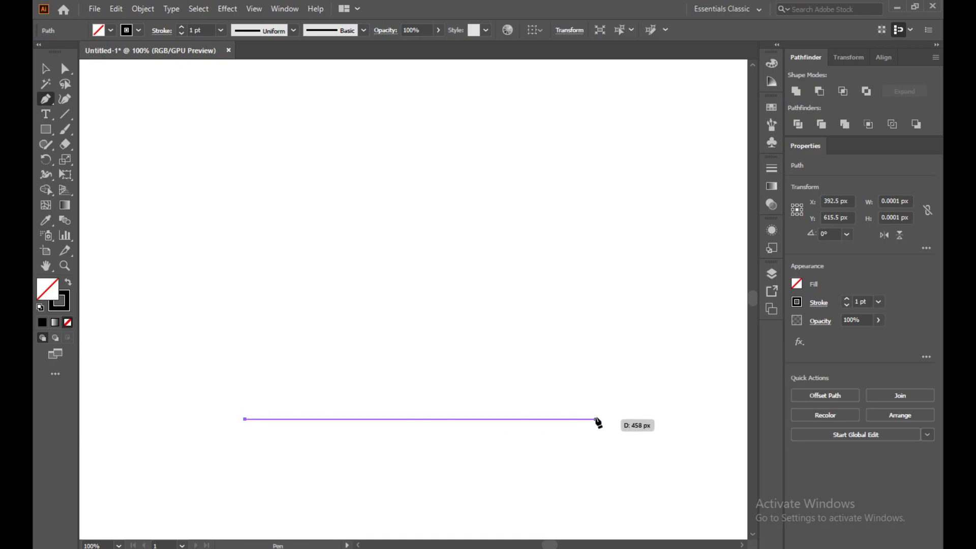
pyautogui.click(597, 420)
pyautogui.click(46, 68)
pyautogui.click(211, 305)
# - Duplicate the line 18 px above itself and duplicate the pair upward to make four equally spaced horizontal lines
pyautogui.moveTo(251, 330); pyautogui.dragTo(457, 457)
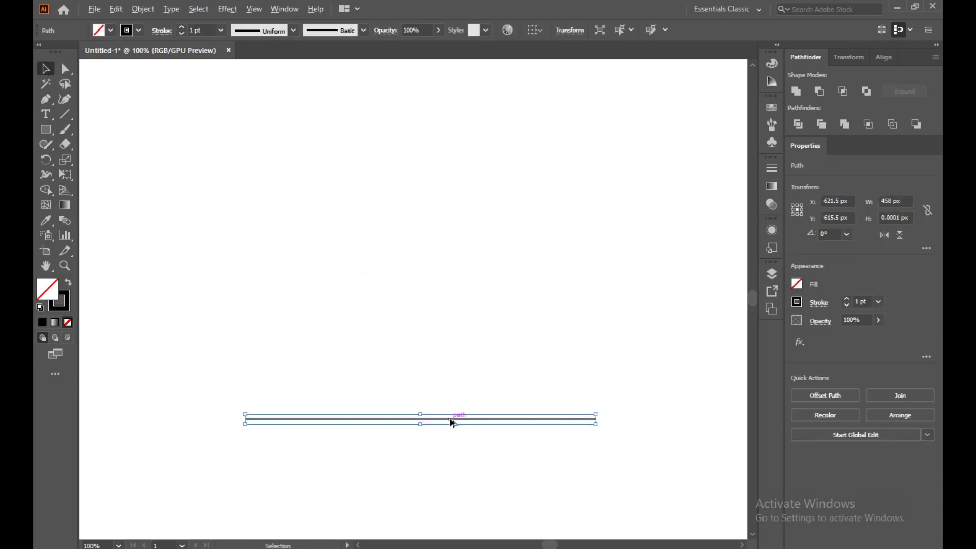
pyautogui.moveTo(453, 423)
pyautogui.mouseDown()
pyautogui.moveTo(449, 399)
pyautogui.moveTo(449, 407)
pyautogui.mouseUp()
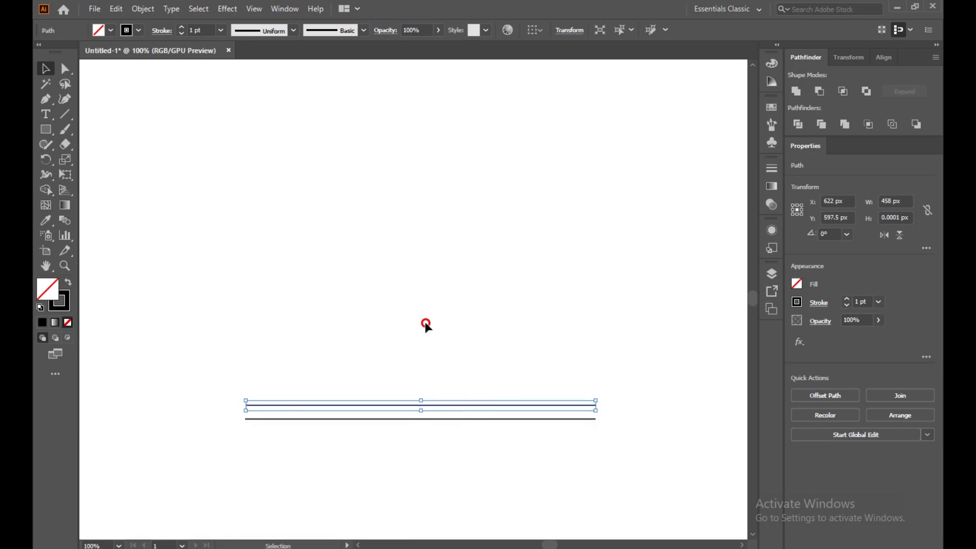
pyautogui.click(244, 335)
pyautogui.moveTo(244, 335); pyautogui.dragTo(509, 483)
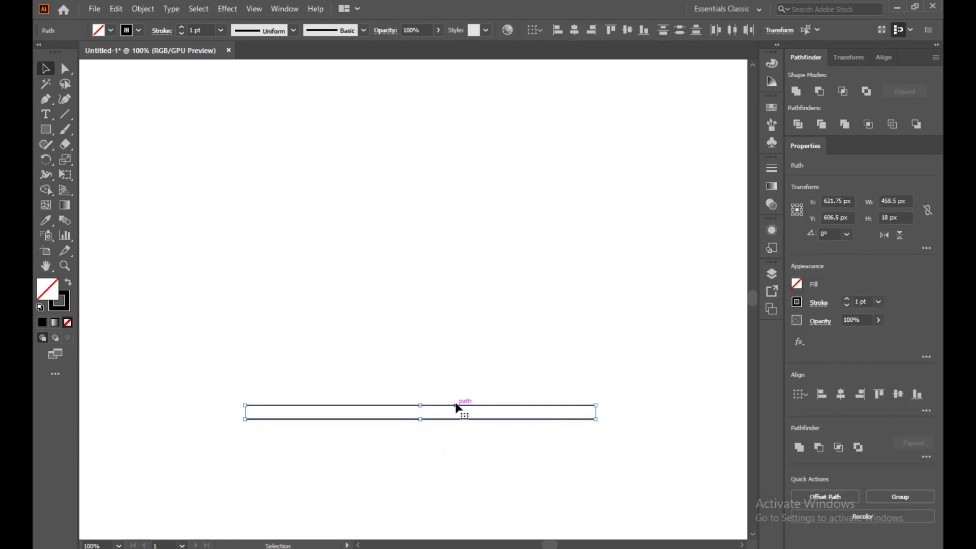
pyautogui.moveTo(457, 405); pyautogui.dragTo(456, 381)
# - Distribute the four horizontal lines evenly
pyautogui.moveTo(161, 291); pyautogui.dragTo(572, 460)
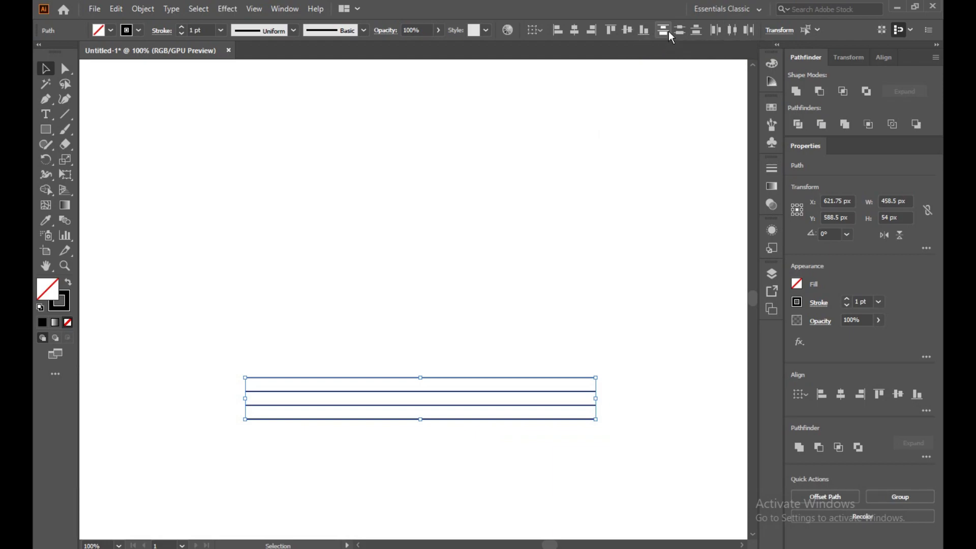
pyautogui.click(732, 30)
pyautogui.click(503, 256)
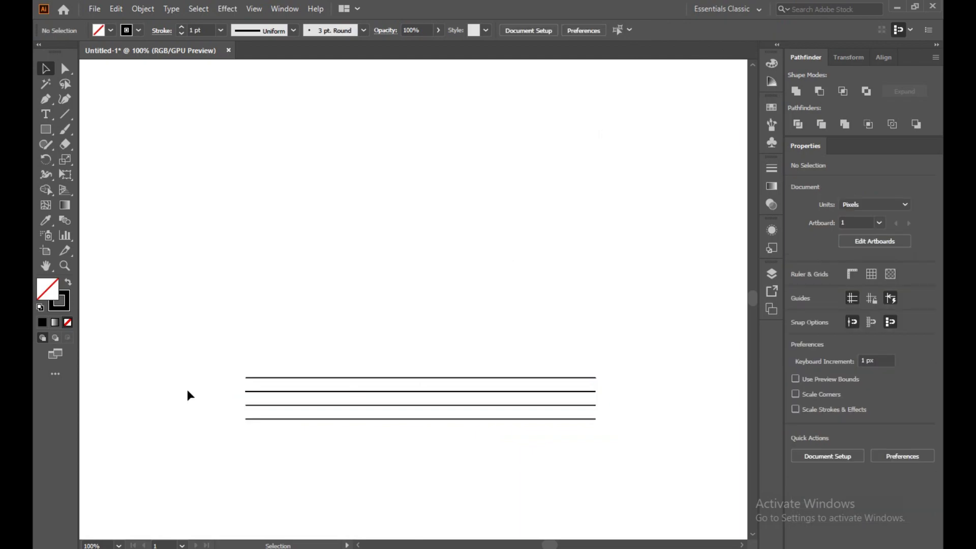
# - Rotate the four lines to 270° so they stand vertical, and move them to the left part of the artboard
pyautogui.moveTo(249, 304); pyautogui.dragTo(600, 425)
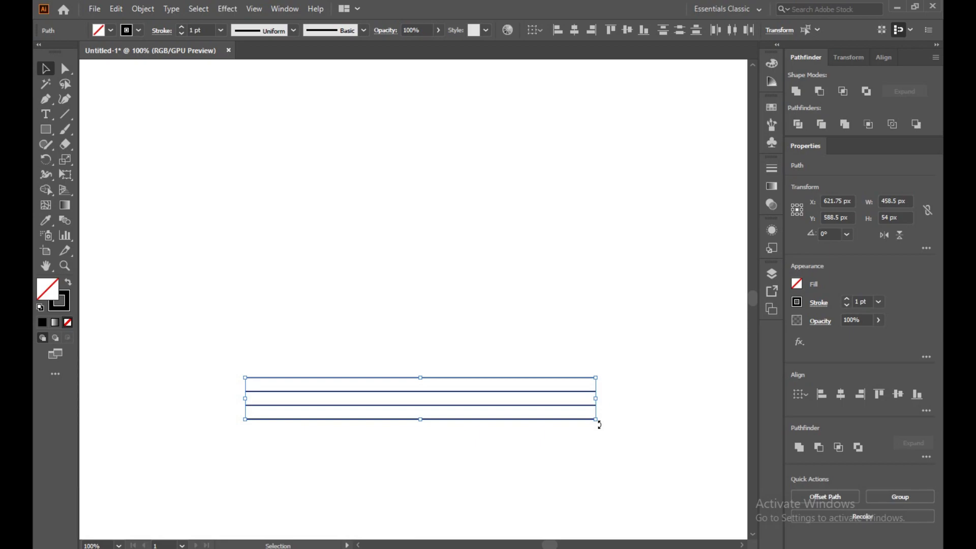
pyautogui.click(600, 425)
pyautogui.moveTo(533, 461); pyautogui.dragTo(439, 481)
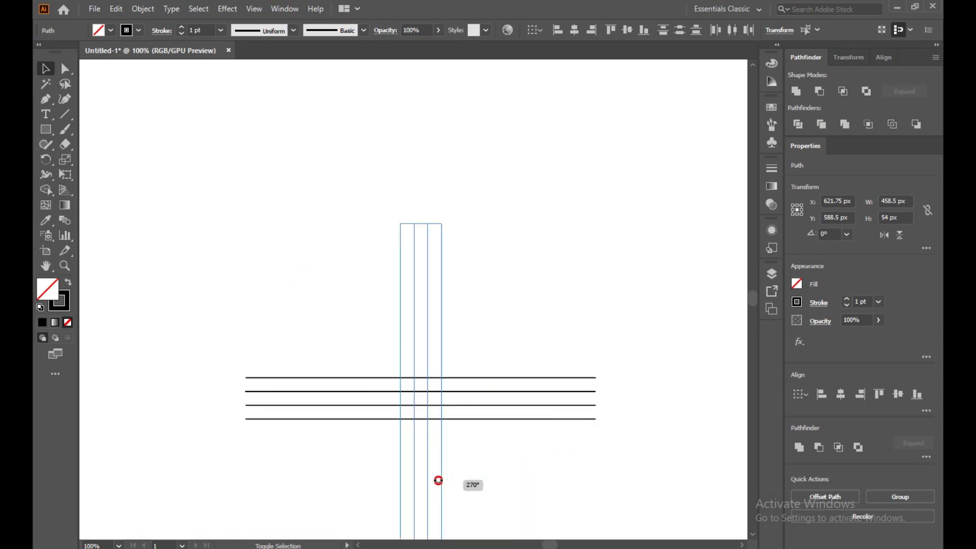
pyautogui.moveTo(438, 480); pyautogui.dragTo(433, 484)
pyautogui.press('v')
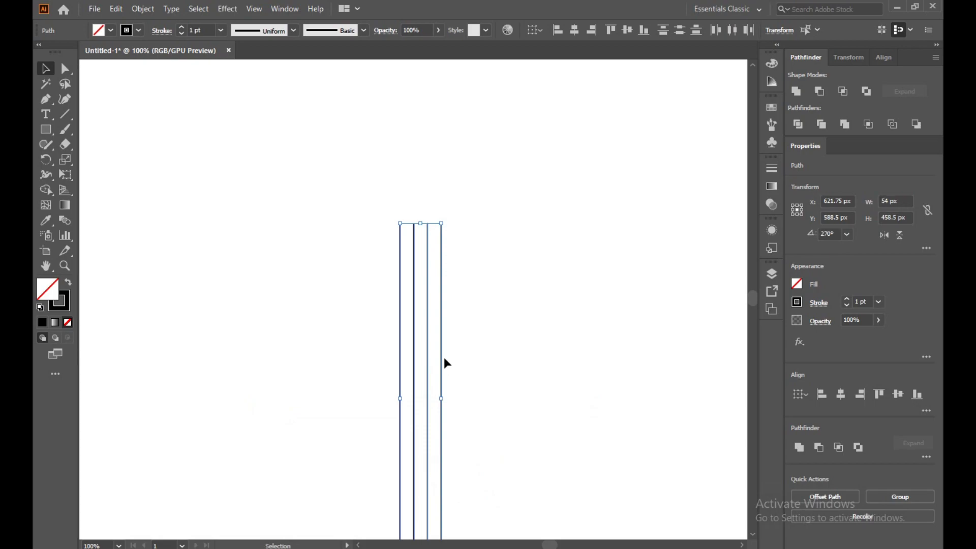
pyautogui.moveTo(443, 358); pyautogui.dragTo(274, 302)
pyautogui.click(379, 276)
# - Create a copy of the four vertical lines rotated by 45°
pyautogui.moveTo(160, 243); pyautogui.dragTo(312, 371)
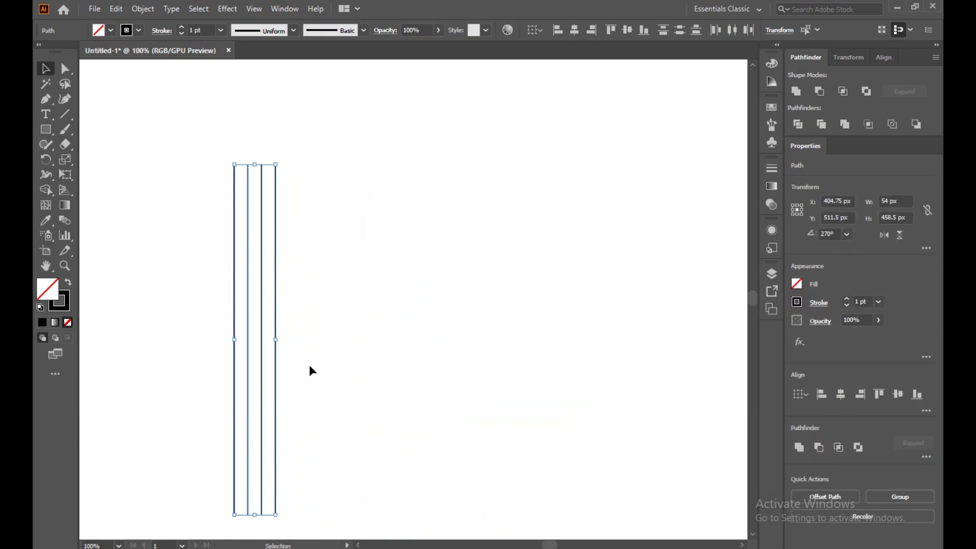
pyautogui.rightClick(227, 295)
pyautogui.moveTo(274, 216)
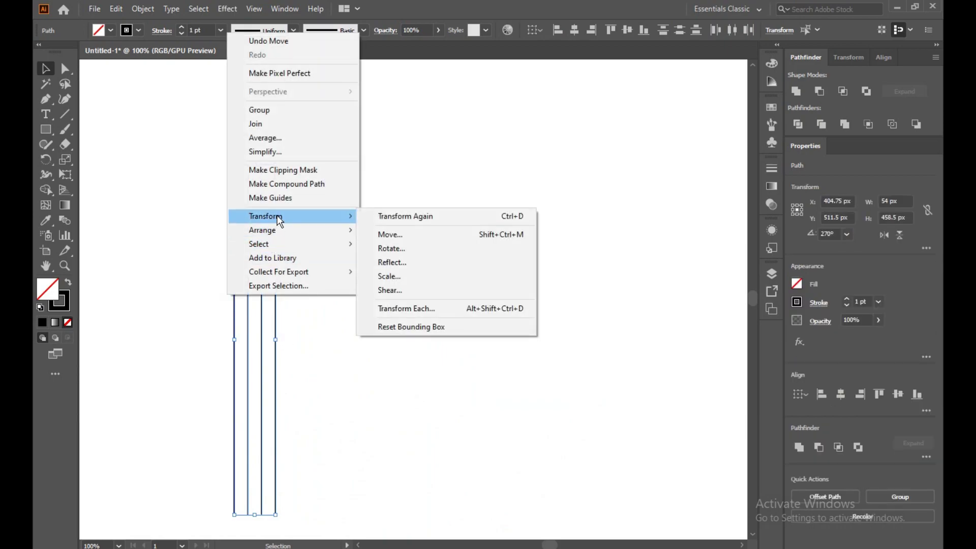
pyautogui.click(423, 248)
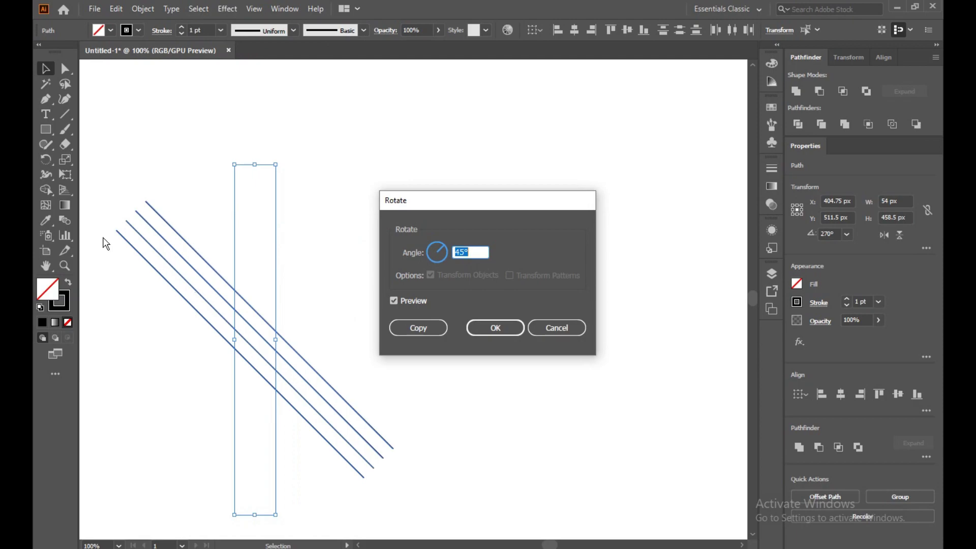
pyautogui.click(412, 328)
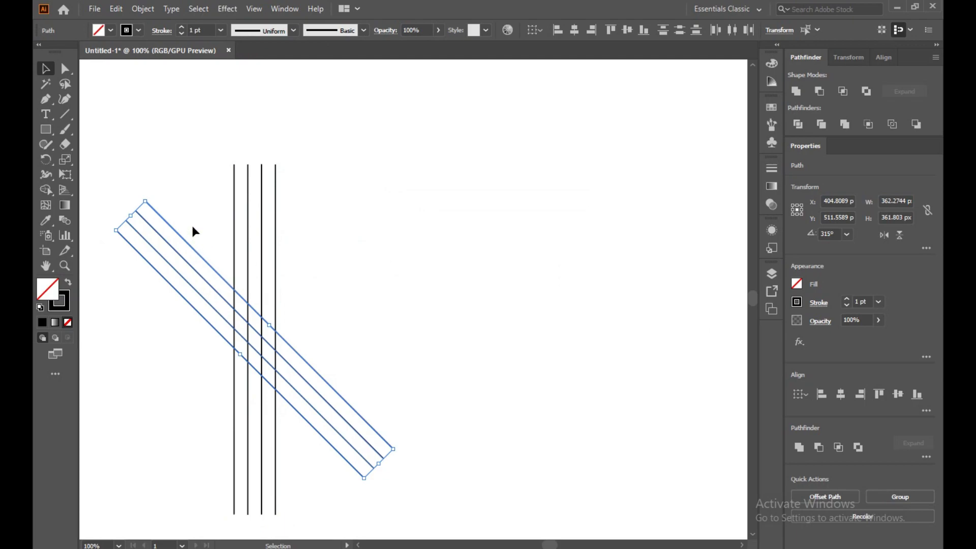
# - Move the vertical and diagonal lines together about 168 px right and 28 px up, toward the artboard's centre
pyautogui.moveTo(135, 189); pyautogui.dragTo(407, 386)
pyautogui.moveTo(278, 305); pyautogui.dragTo(380, 311)
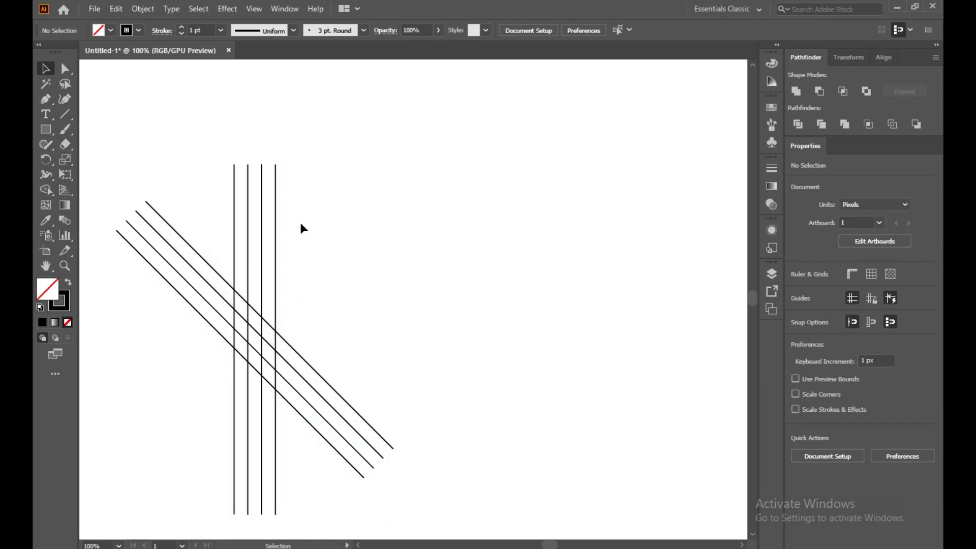
pyautogui.moveTo(303, 229); pyautogui.dragTo(220, 362)
pyautogui.moveTo(279, 322); pyautogui.dragTo(405, 290)
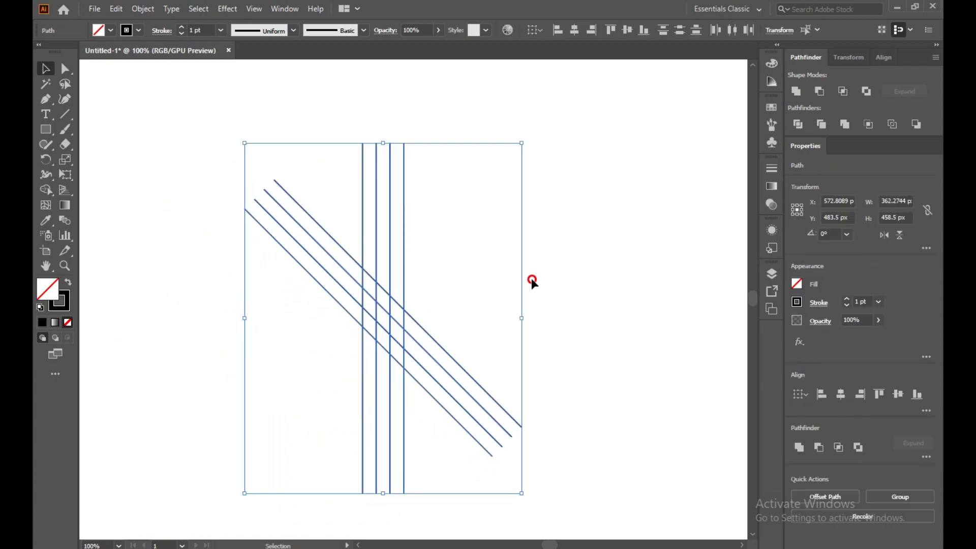
pyautogui.click(531, 278)
# - Create a reflected copy of the four diagonal lines across the vertical axis to form an X
pyautogui.moveTo(510, 281); pyautogui.dragTo(465, 462)
pyautogui.rightClick(463, 365)
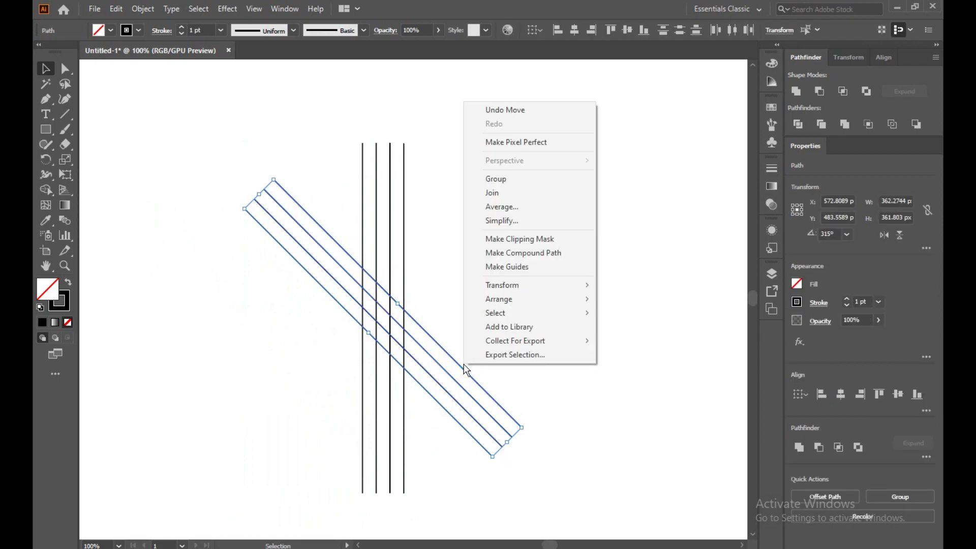
pyautogui.moveTo(489, 282)
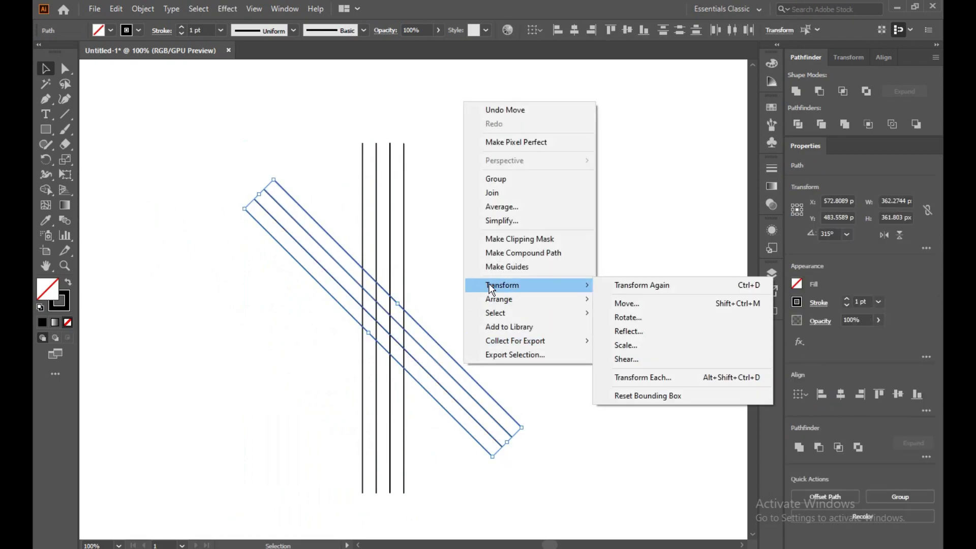
pyautogui.click(637, 331)
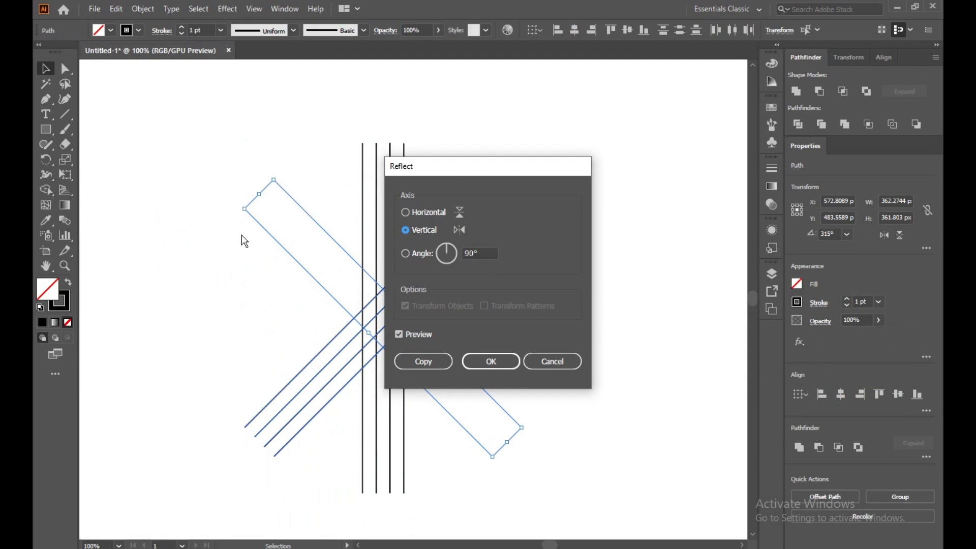
pyautogui.click(408, 366)
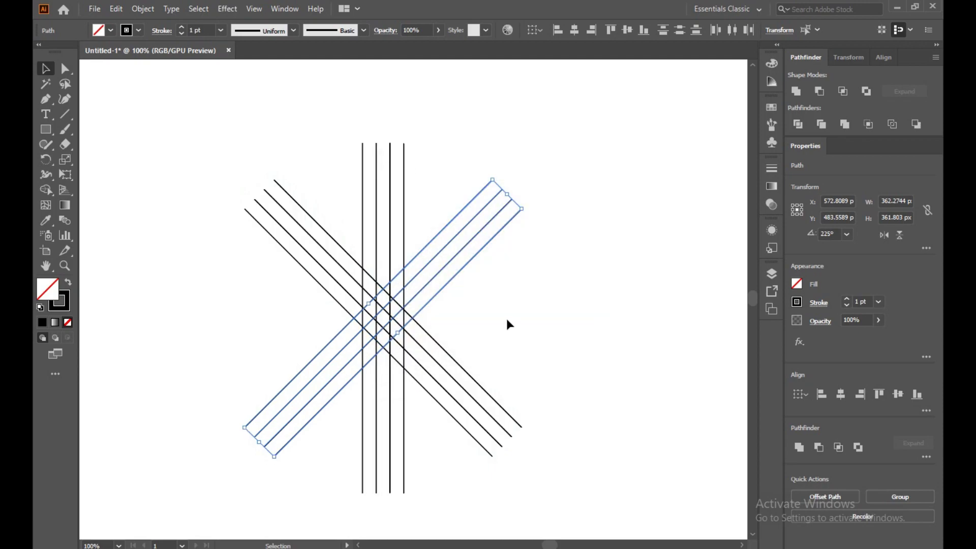
# - Move the four vertical lines over the left arms of the X and duplicate them level across the right arms
pyautogui.moveTo(434, 446); pyautogui.dragTo(290, 505)
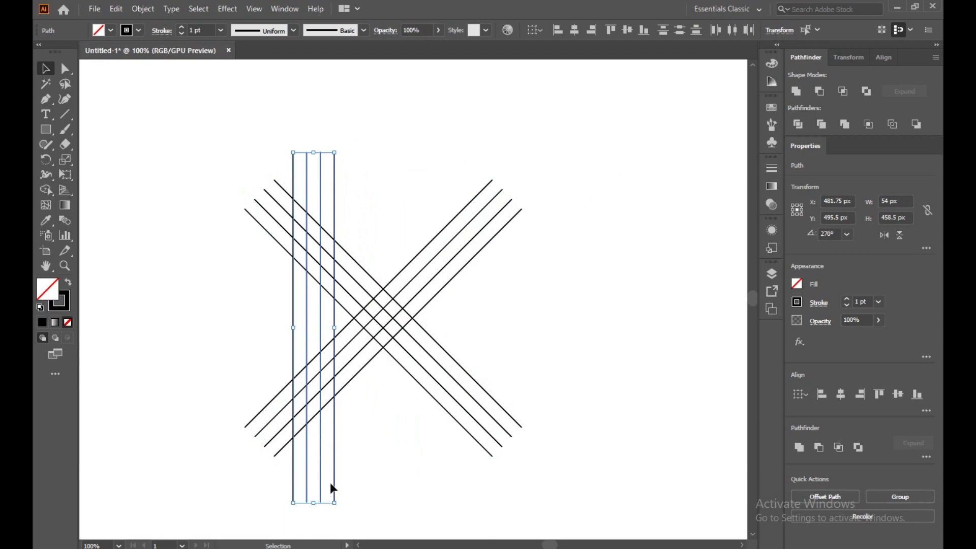
pyautogui.press('shift')
pyautogui.moveTo(338, 475); pyautogui.dragTo(480, 482)
pyautogui.click(597, 375)
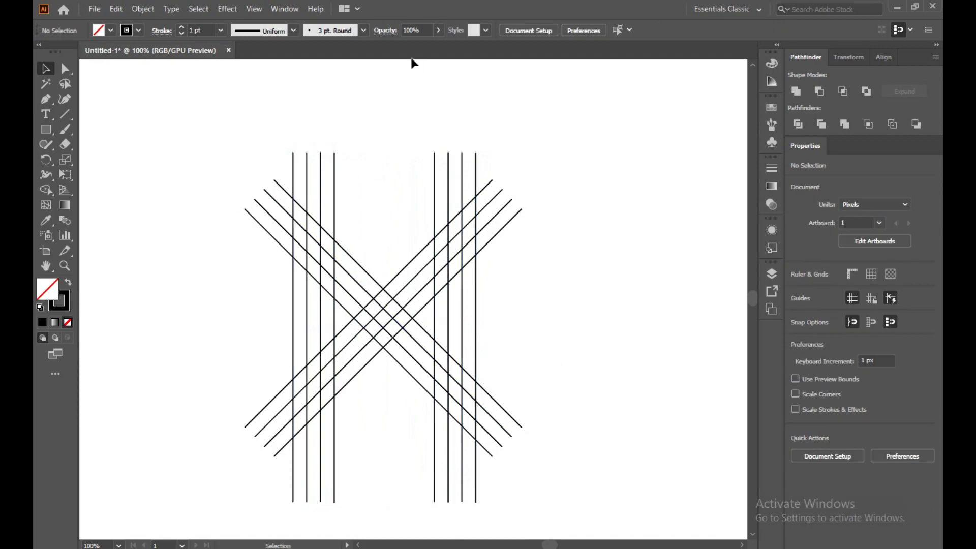
# - Check whether Smart Guides are enabled in the view options
pyautogui.click(252, 9)
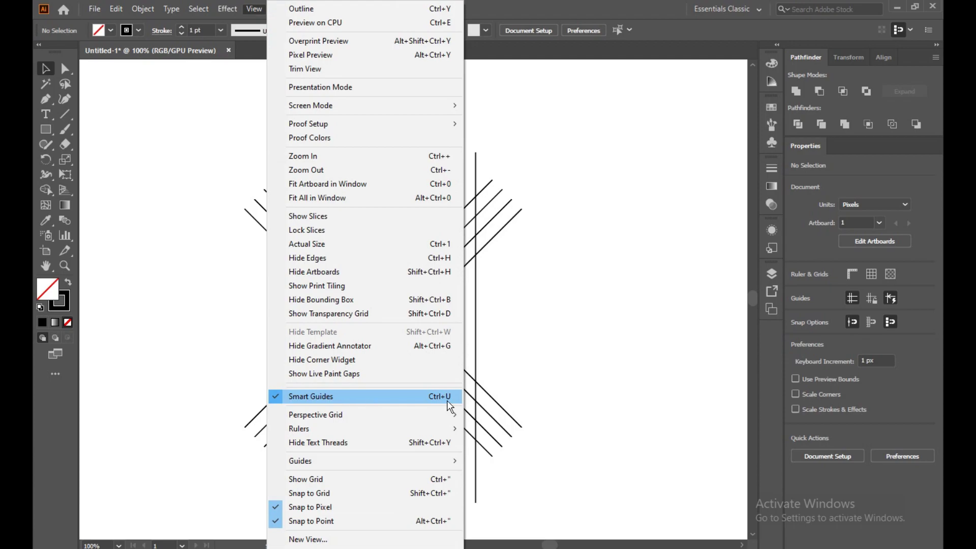
pyautogui.click(571, 261)
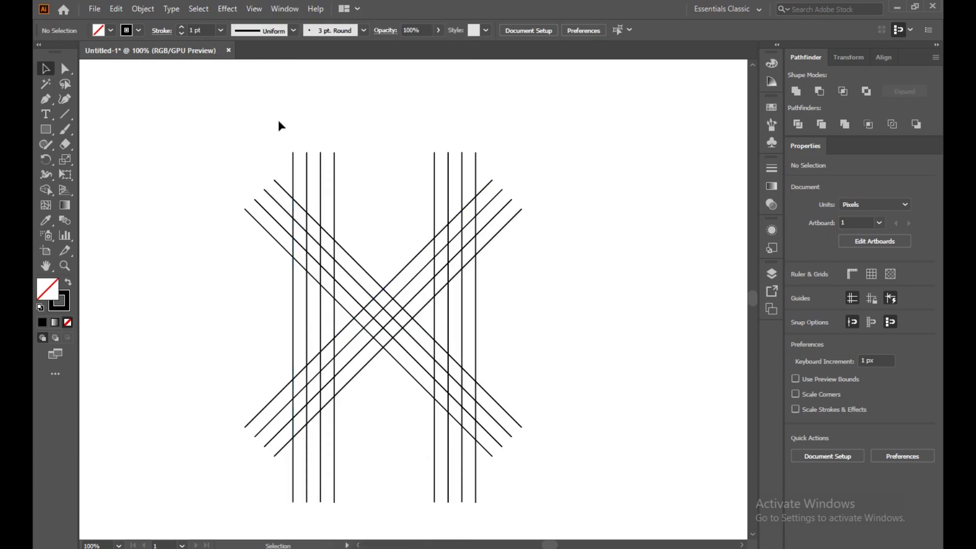
pyautogui.moveTo(276, 120); pyautogui.dragTo(488, 401)
pyautogui.click(569, 305)
# - Draw a horizontal line about 391 px long and move it onto the lowest crossing of the diagonal lines
pyautogui.click(51, 100)
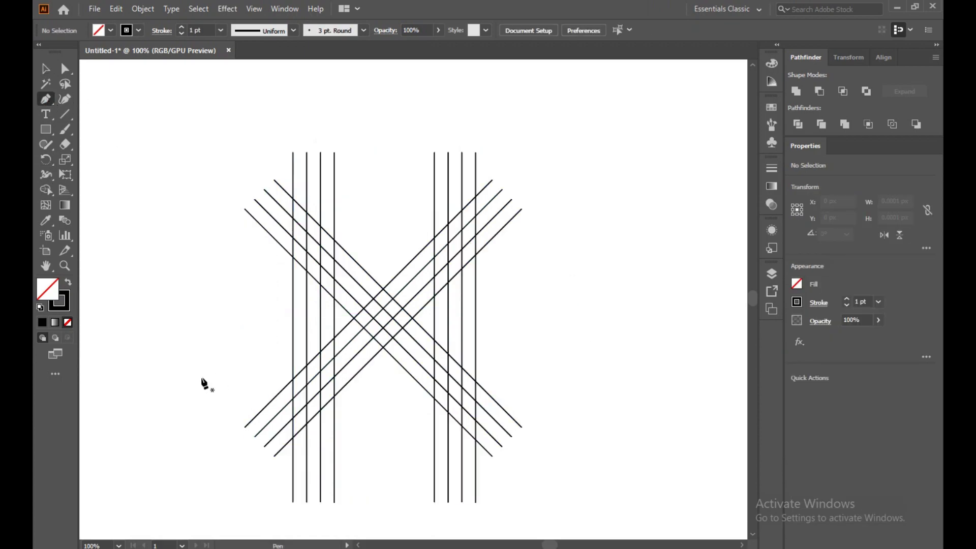
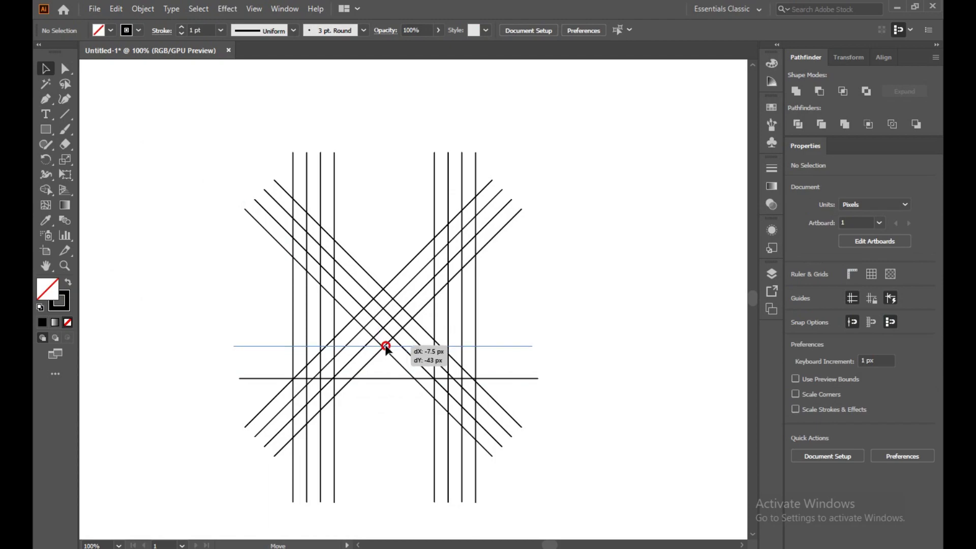
pyautogui.click(585, 360)
# - Duplicate the horizontal line 14 px below itself
pyautogui.click(530, 349)
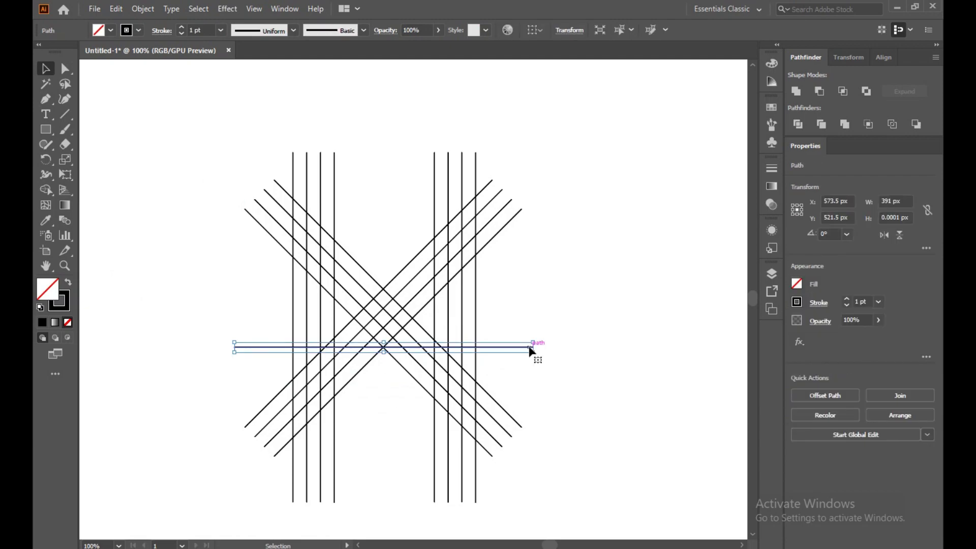
pyautogui.moveTo(532, 350); pyautogui.dragTo(530, 358)
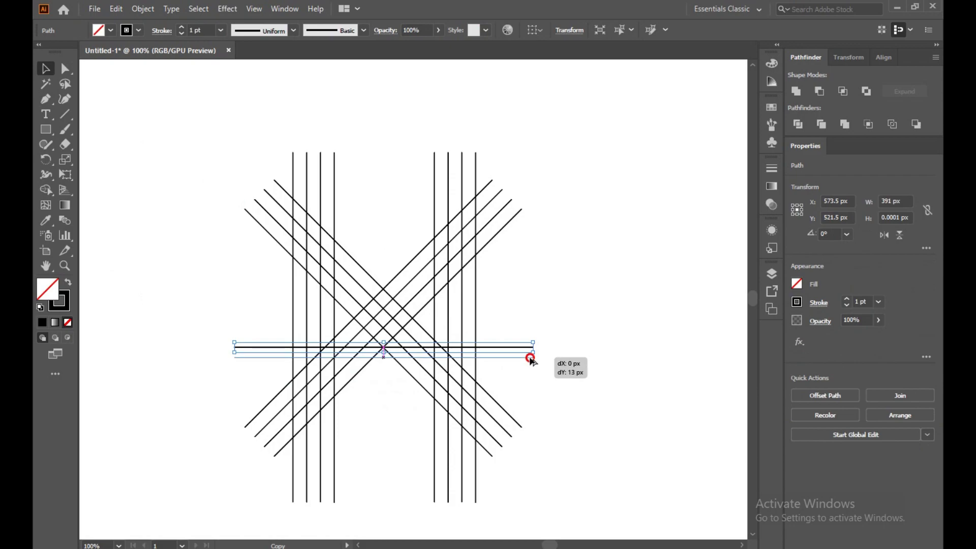
pyautogui.click(599, 342)
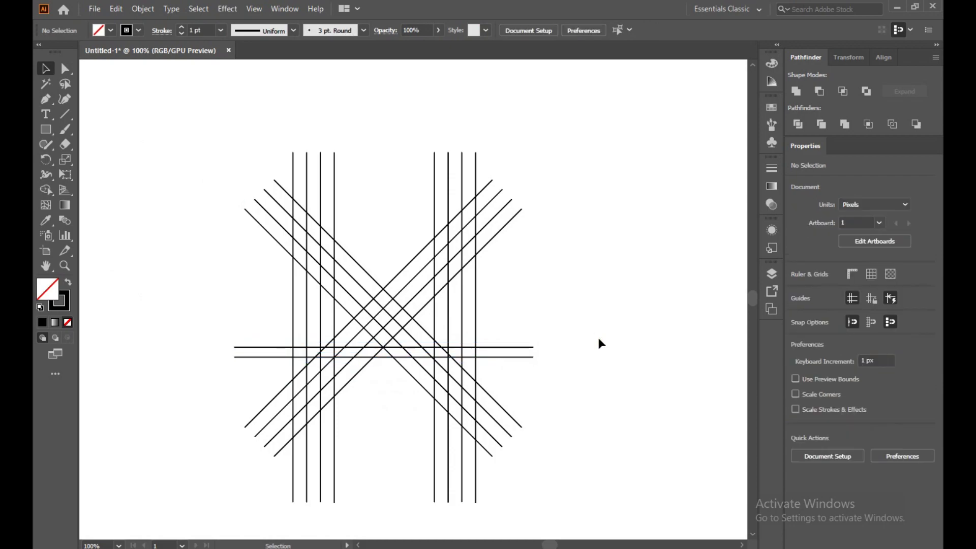
pyautogui.click(532, 358)
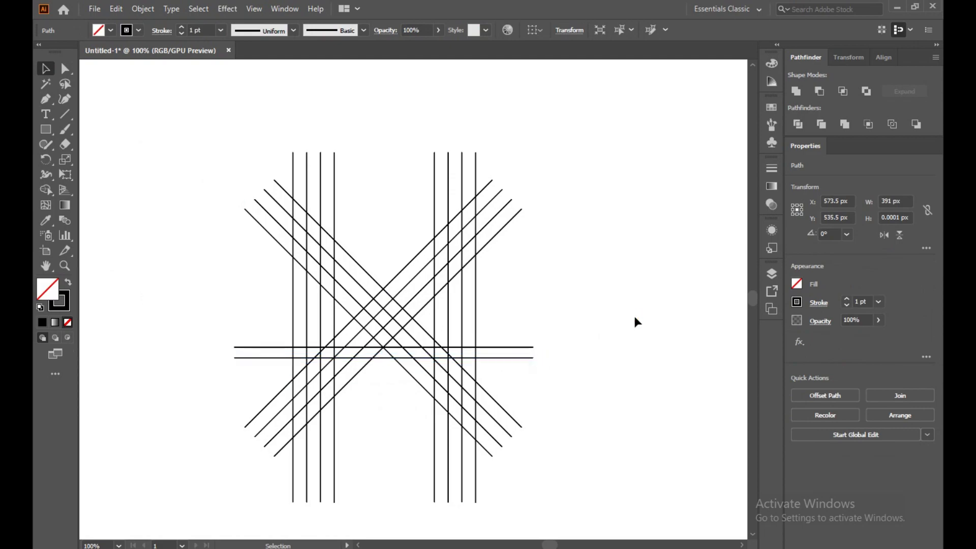
pyautogui.click(634, 314)
# - Add a copy of the horizontal line across the upper arms of the X, where the diagonals meet the vertical lines
pyautogui.click(532, 349)
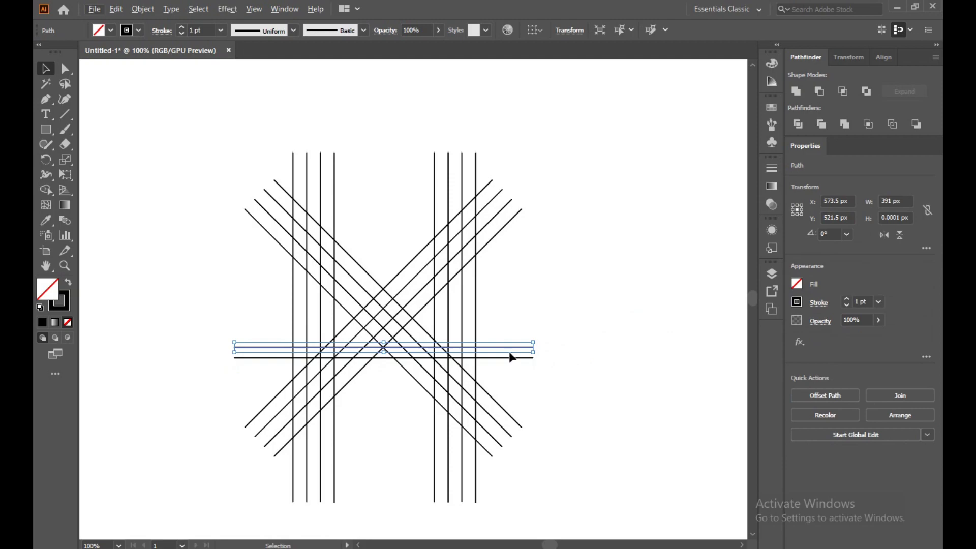
pyautogui.moveTo(511, 349); pyautogui.dragTo(518, 219)
pyautogui.click(584, 241)
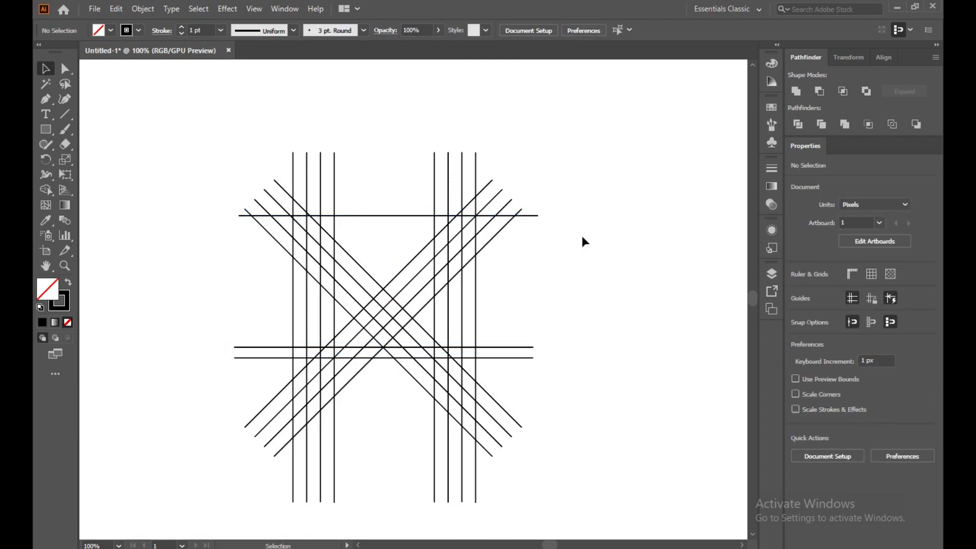
# - Select the whole line grid, activate the Shape Builder tool and set the fill colour to black (000000)
pyautogui.moveTo(139, 135)
pyautogui.mouseDown()
pyautogui.moveTo(329, 304)
pyautogui.moveTo(525, 413)
pyautogui.mouseUp()
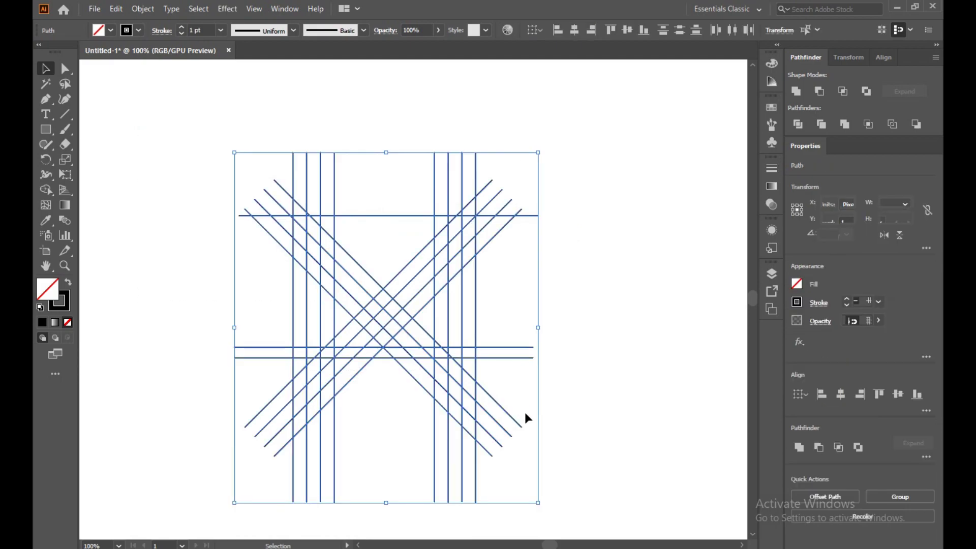
pyautogui.click(45, 190)
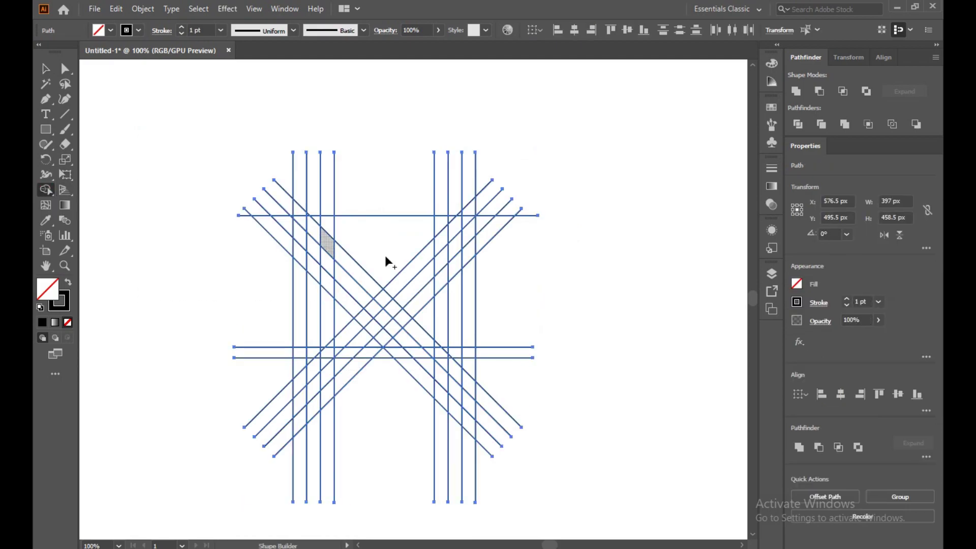
pyautogui.click(773, 64)
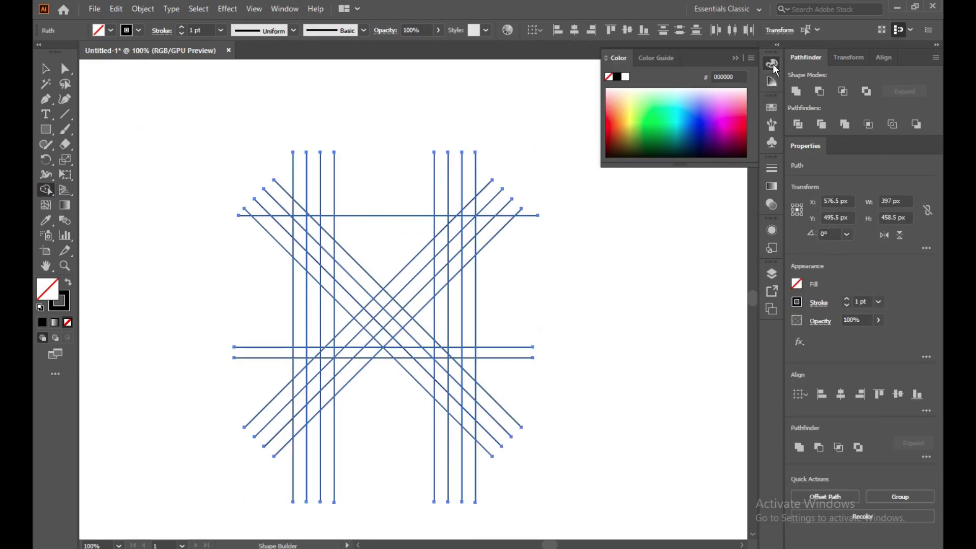
pyautogui.click(616, 77)
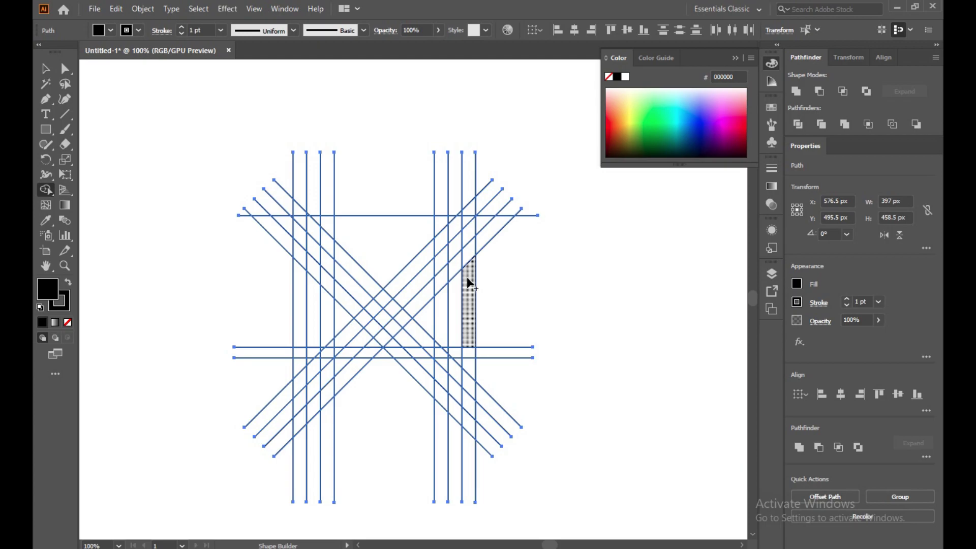
# - Merge the grid cells of the right U-shaped double stem into one black shape and lower the upper horizontal line to its taller tip
pyautogui.moveTo(468, 279)
pyautogui.mouseDown()
pyautogui.moveTo(467, 350)
pyautogui.moveTo(445, 353)
pyautogui.moveTo(447, 240)
pyautogui.mouseUp()
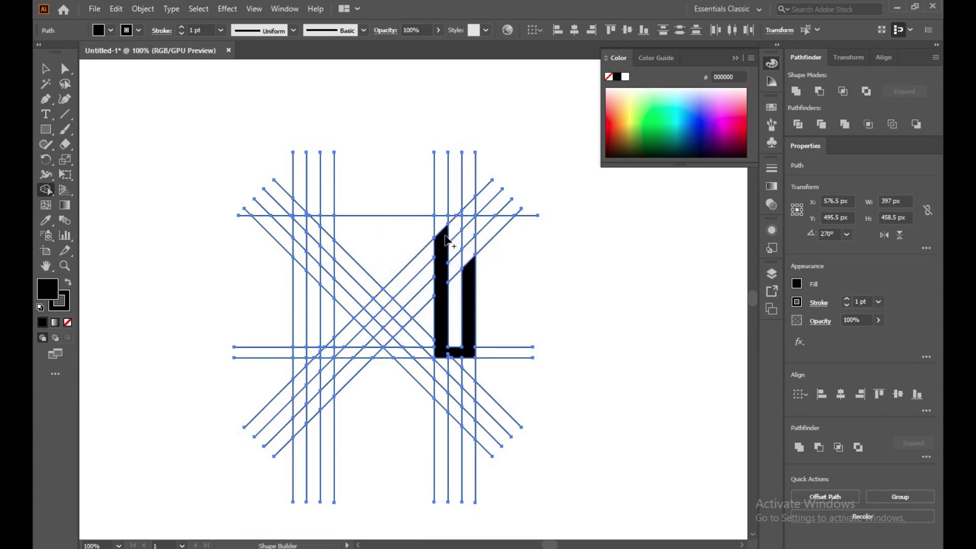
pyautogui.press('v')
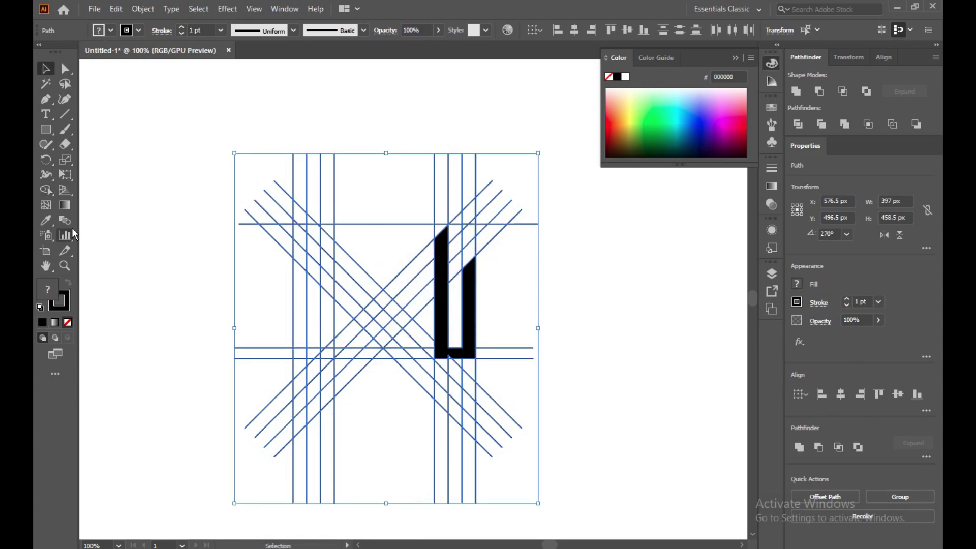
pyautogui.click(44, 193)
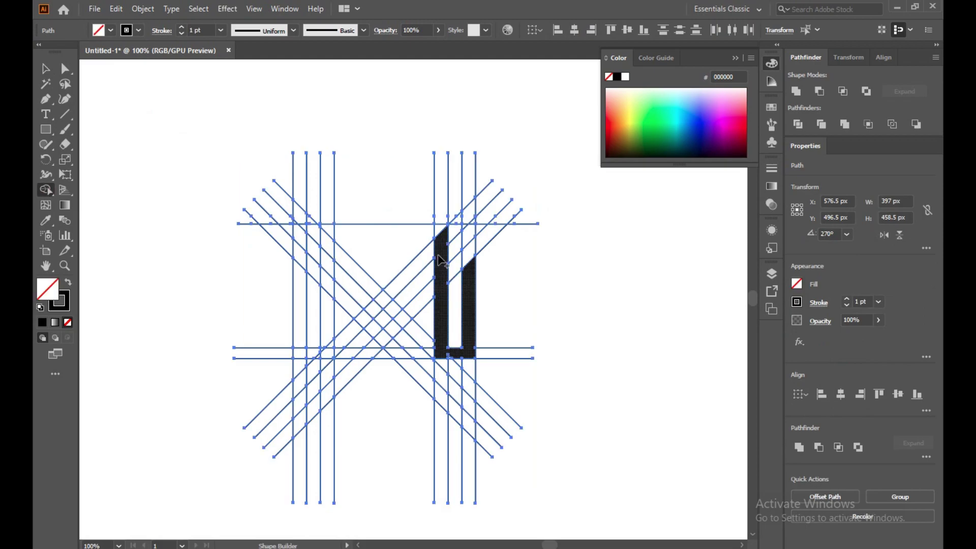
# - Set the fill to black and merge the upper V band with the right double stem, ending at the third vertical line from the left
pyautogui.moveTo(439, 248); pyautogui.dragTo(379, 294)
pyautogui.hotkey('ctrl', 'z')
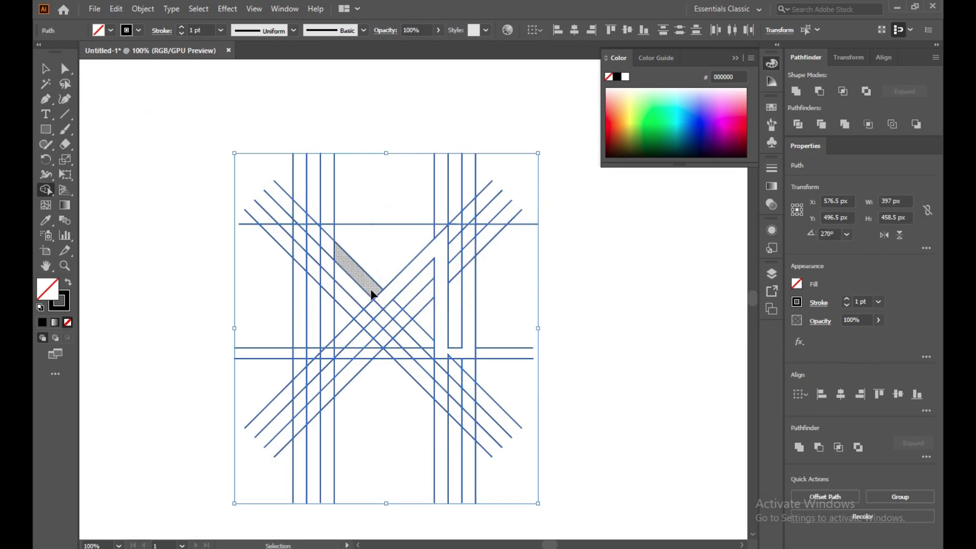
pyautogui.click(617, 78)
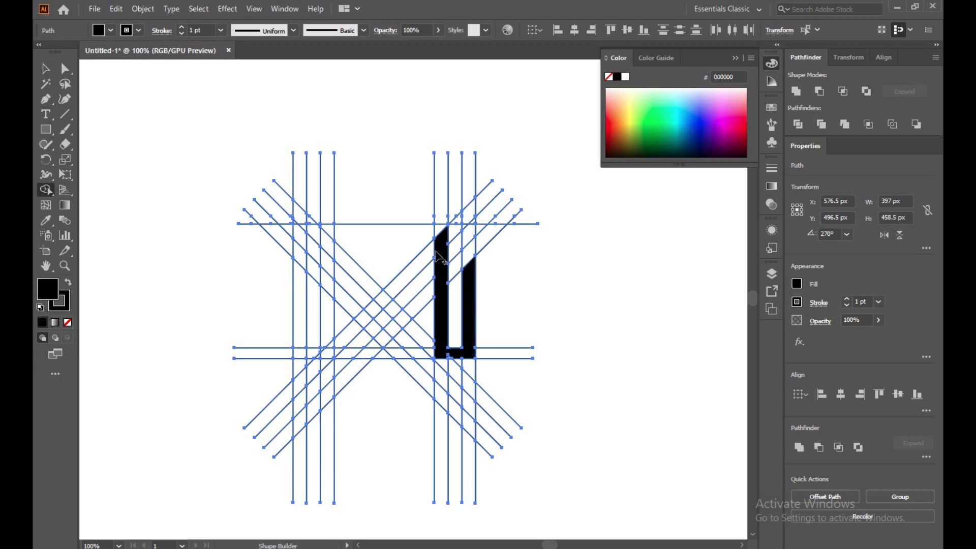
pyautogui.moveTo(436, 250)
pyautogui.mouseDown()
pyautogui.moveTo(383, 298)
pyautogui.moveTo(305, 228)
pyautogui.mouseUp()
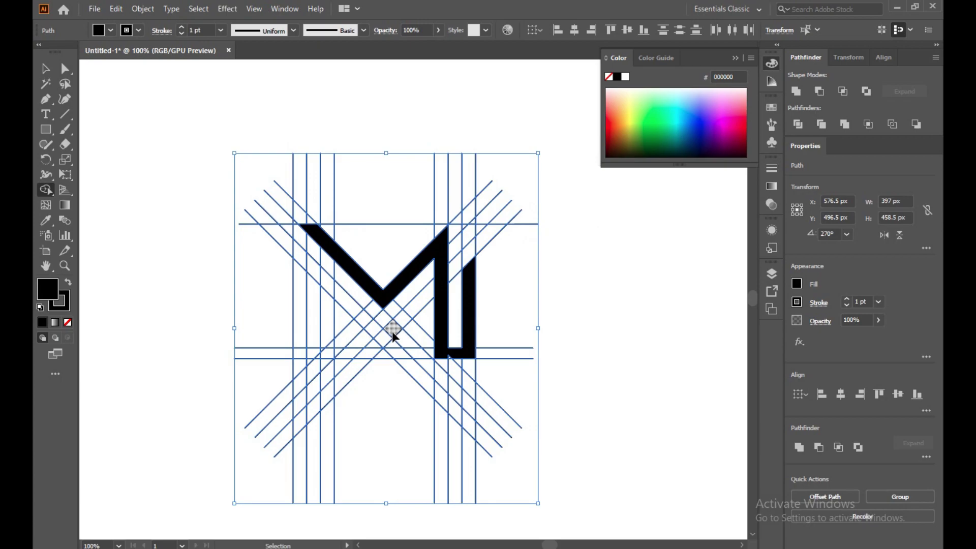
pyautogui.hotkey('ctrl', 'z')
pyautogui.moveTo(385, 303); pyautogui.dragTo(331, 243)
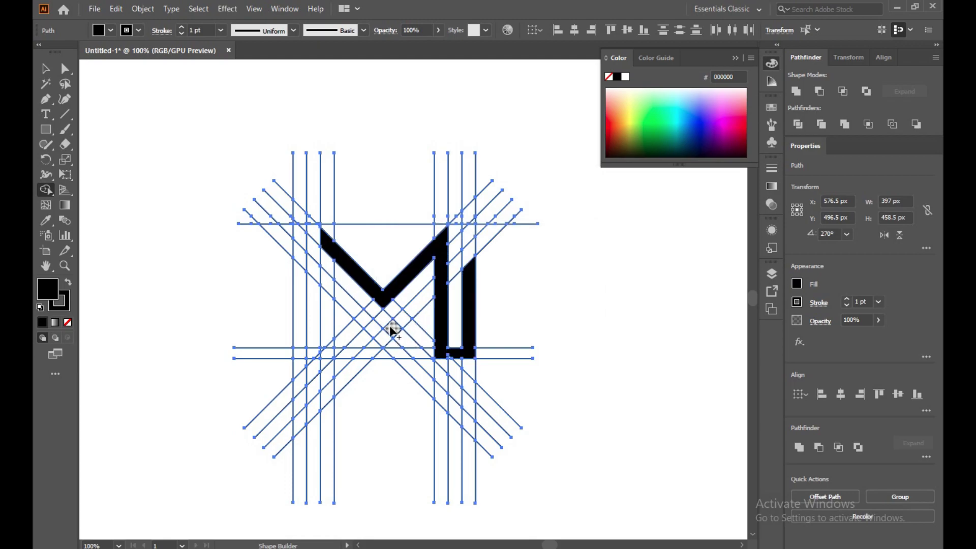
# - Merge the lower V band, the left inner stem, its foot and the left outer stem into a second black shape
pyautogui.moveTo(403, 319)
pyautogui.mouseDown()
pyautogui.moveTo(383, 337)
pyautogui.moveTo(330, 281)
pyautogui.moveTo(329, 351)
pyautogui.moveTo(296, 354)
pyautogui.mouseUp()
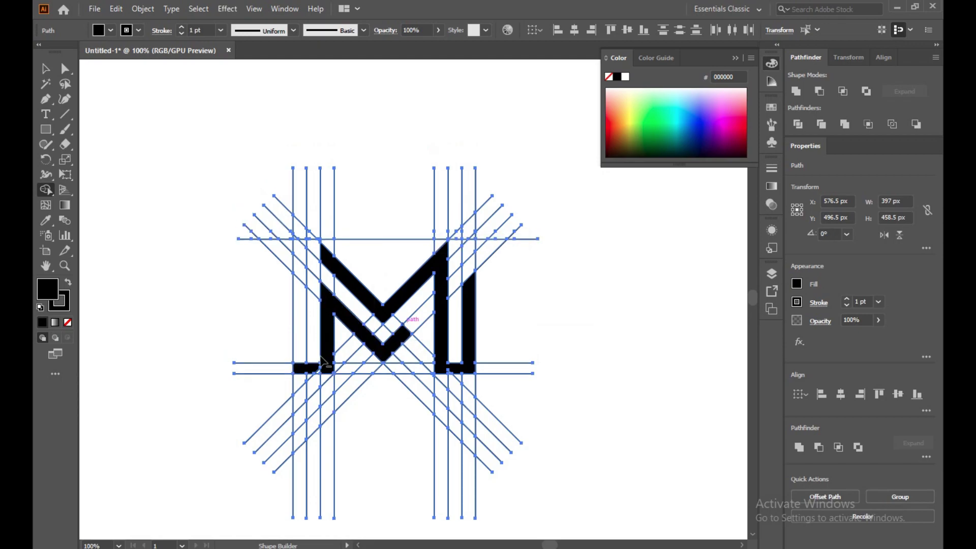
pyautogui.scroll(3, 323, 359)
pyautogui.moveTo(324, 402); pyautogui.dragTo(274, 389)
pyautogui.scroll(-2, 265, 389)
pyautogui.scroll(3, 264, 390)
pyautogui.scroll(-3, 265, 391)
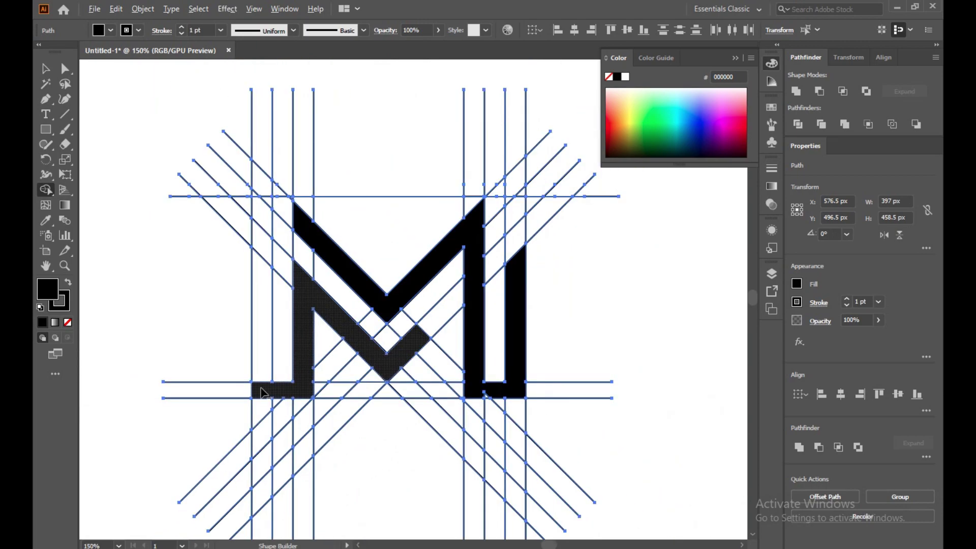
pyautogui.moveTo(261, 393)
pyautogui.mouseDown()
pyautogui.moveTo(268, 272)
pyautogui.moveTo(257, 202)
pyautogui.mouseUp()
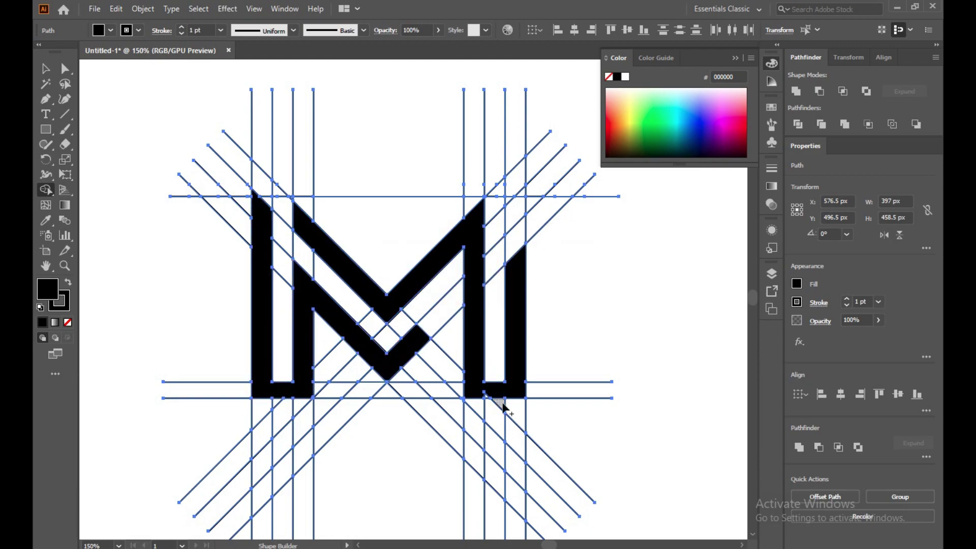
# - Remove the small triangular notch at the base of the right double stem with the Shape Builder
pyautogui.scroll(4, 501, 405)
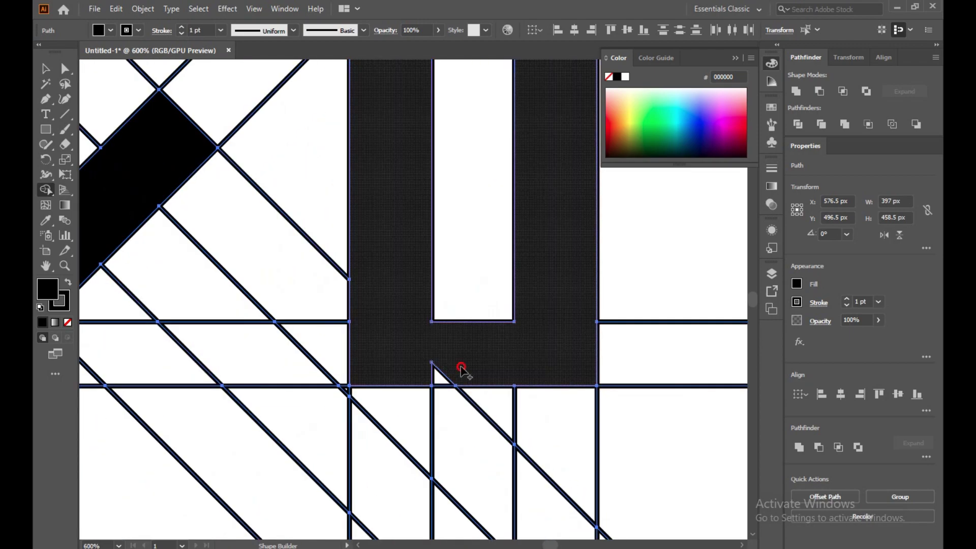
pyautogui.keyDown('alt'); pyautogui.click(438, 376); pyautogui.keyUp('alt')
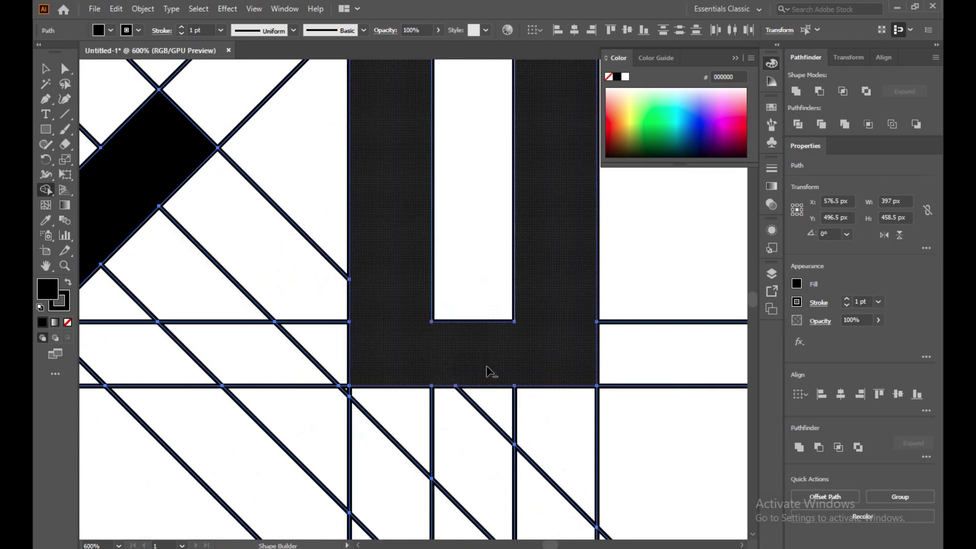
pyautogui.scroll(-5, 490, 372)
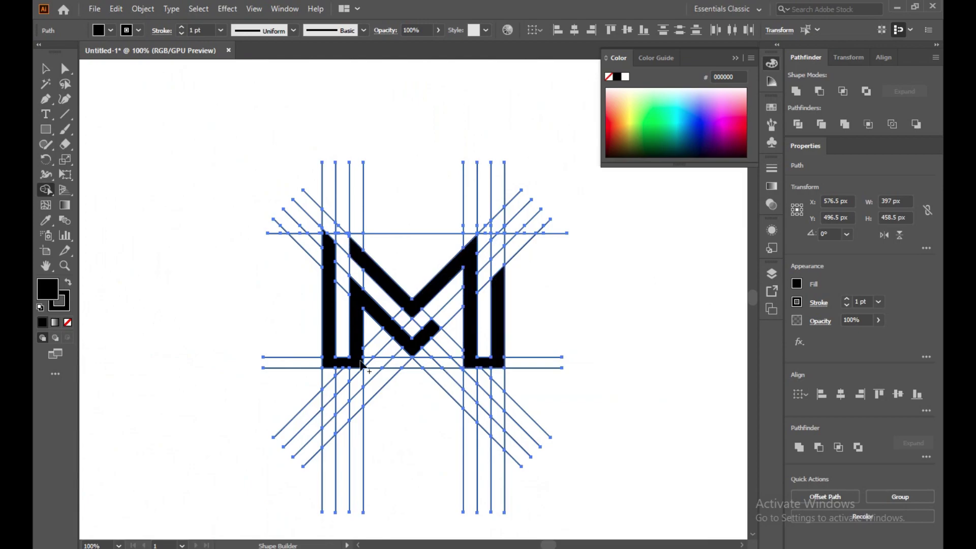
# - Select both black logo shapes and move them off the line grid to the empty area on its right
pyautogui.press('v')
pyautogui.hotkey('ctrl', 'a')
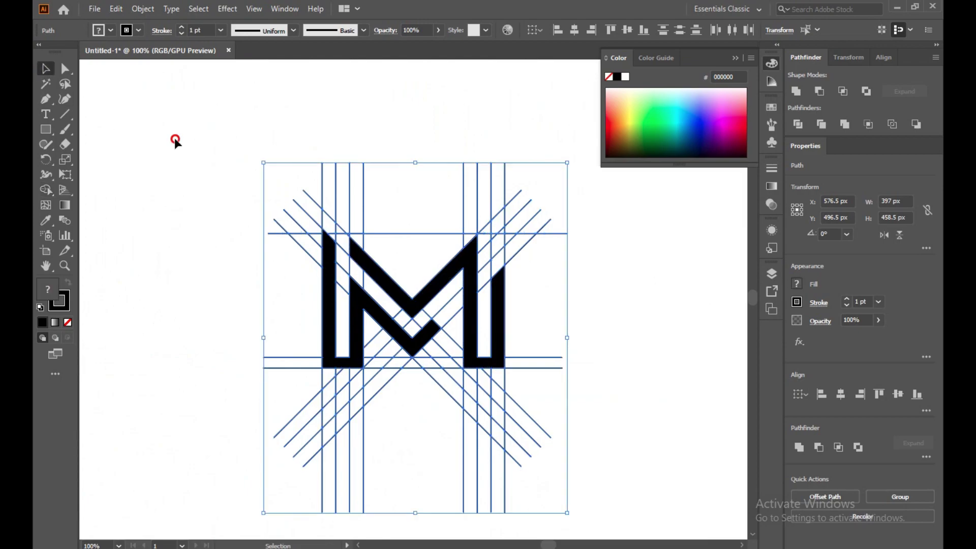
pyautogui.click(174, 138)
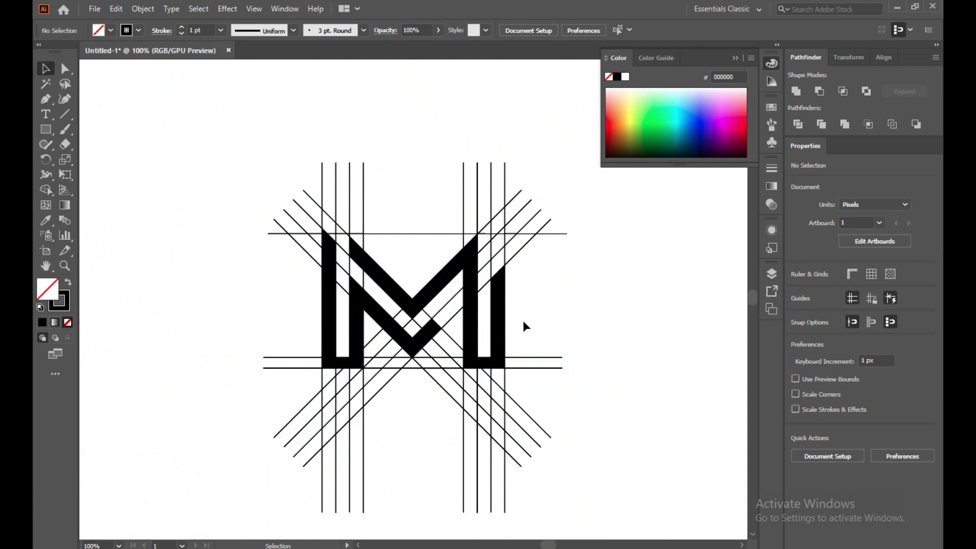
pyautogui.click(495, 336)
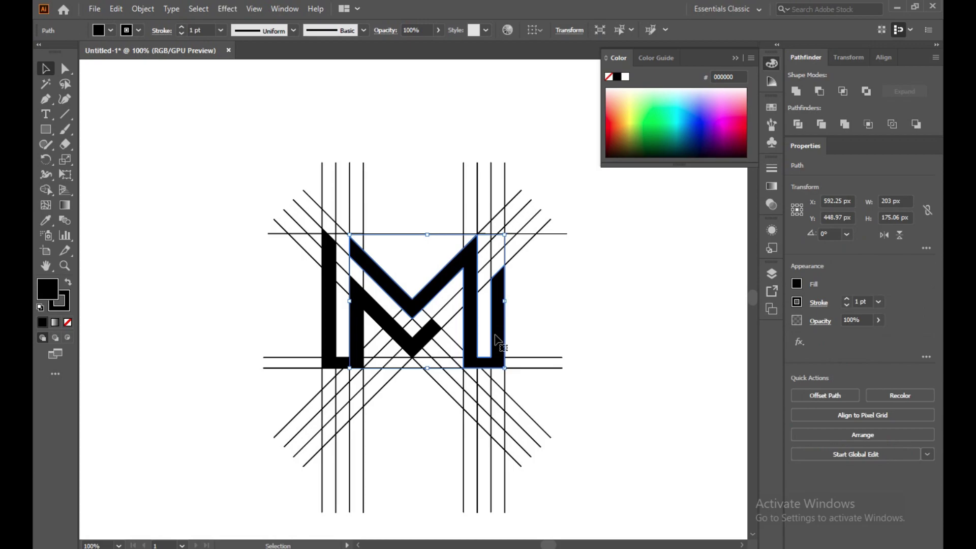
pyautogui.keyDown('shift'); pyautogui.click(324, 318); pyautogui.keyUp('shift')
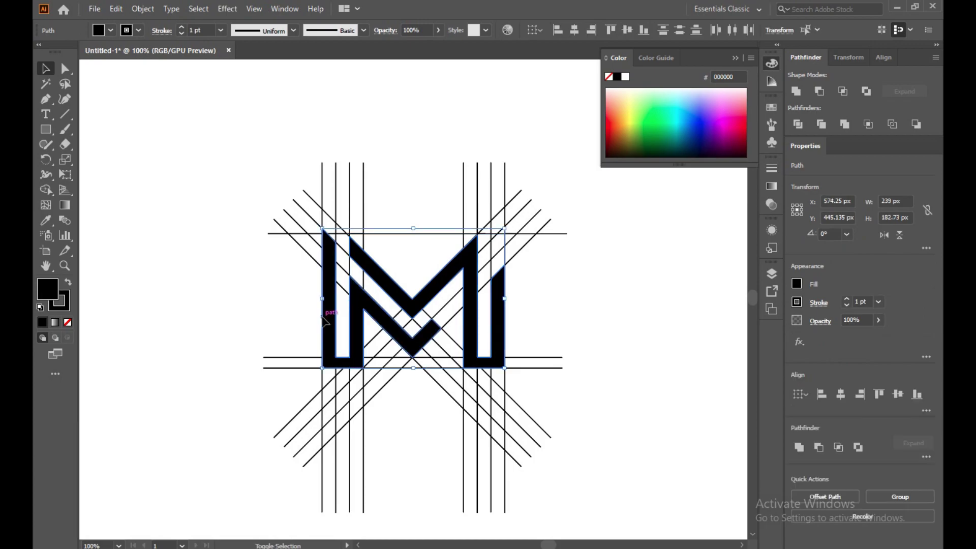
pyautogui.scroll(-3, 325, 318)
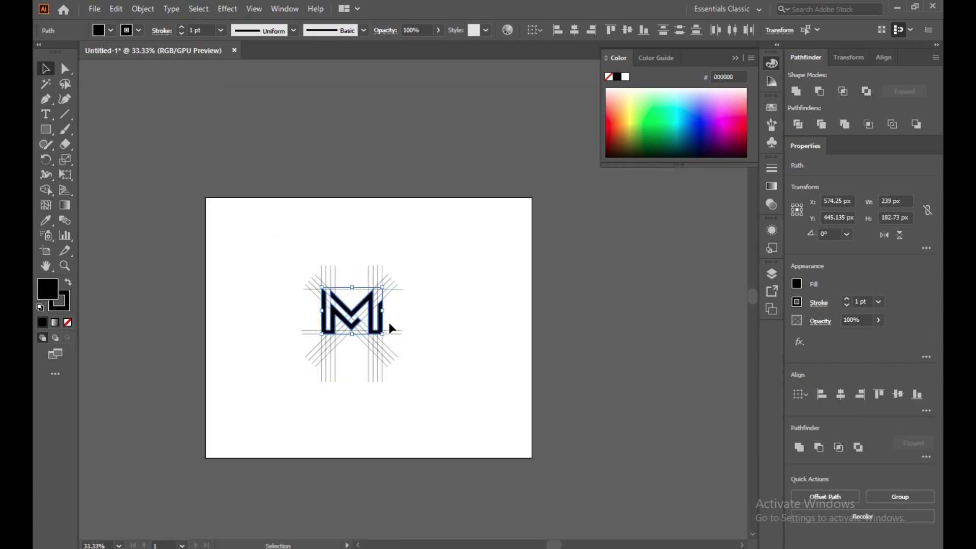
pyautogui.moveTo(382, 321); pyautogui.dragTo(491, 321)
# - Delete the leftover grid lines and move the logo to the middle of the artboard
pyautogui.moveTo(258, 220); pyautogui.dragTo(390, 398)
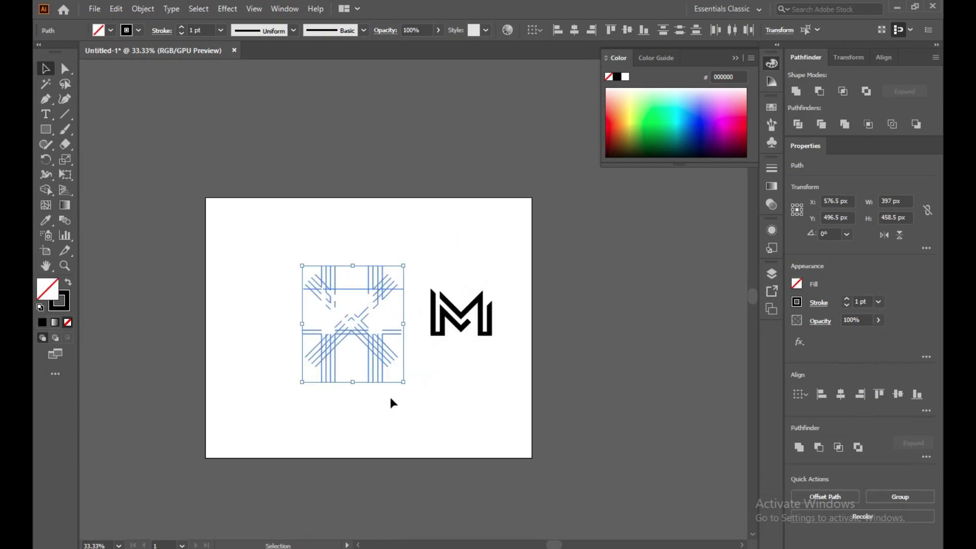
pyautogui.press('Delete')
pyautogui.moveTo(379, 275); pyautogui.dragTo(397, 326)
# - Group the logo shapes and expand both their fill and stroke
pyautogui.moveTo(293, 260); pyautogui.dragTo(441, 361)
pyautogui.press('a')
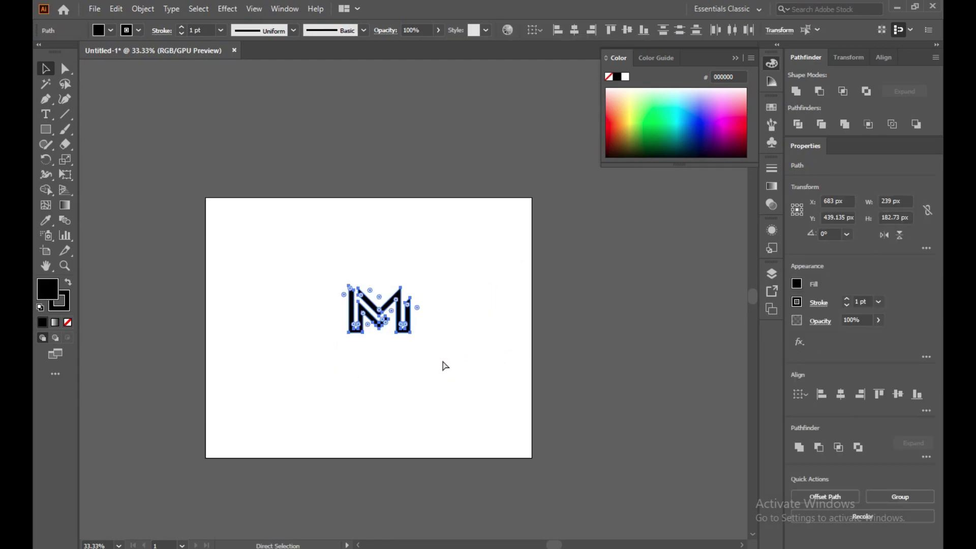
pyautogui.press('v')
pyautogui.moveTo(279, 254); pyautogui.dragTo(425, 378)
pyautogui.click(137, 11)
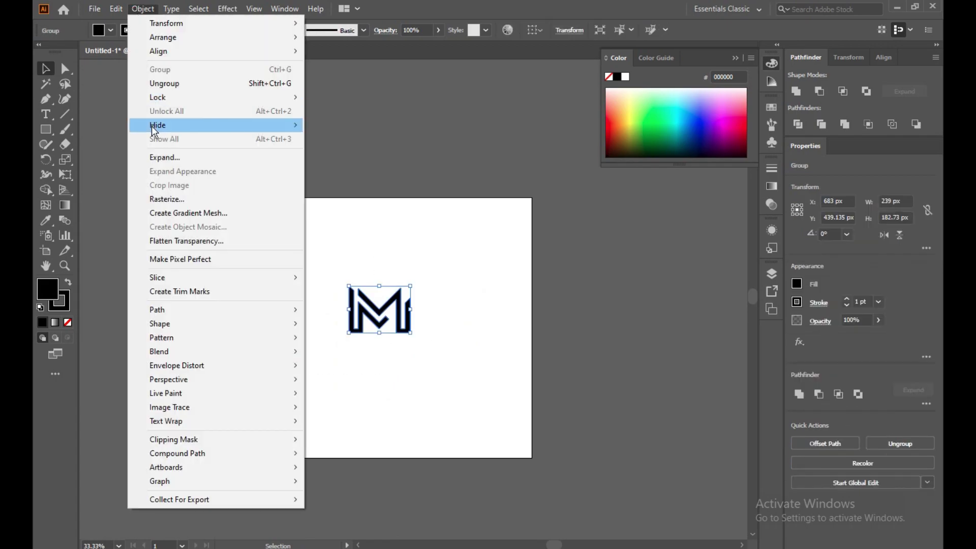
pyautogui.click(168, 162)
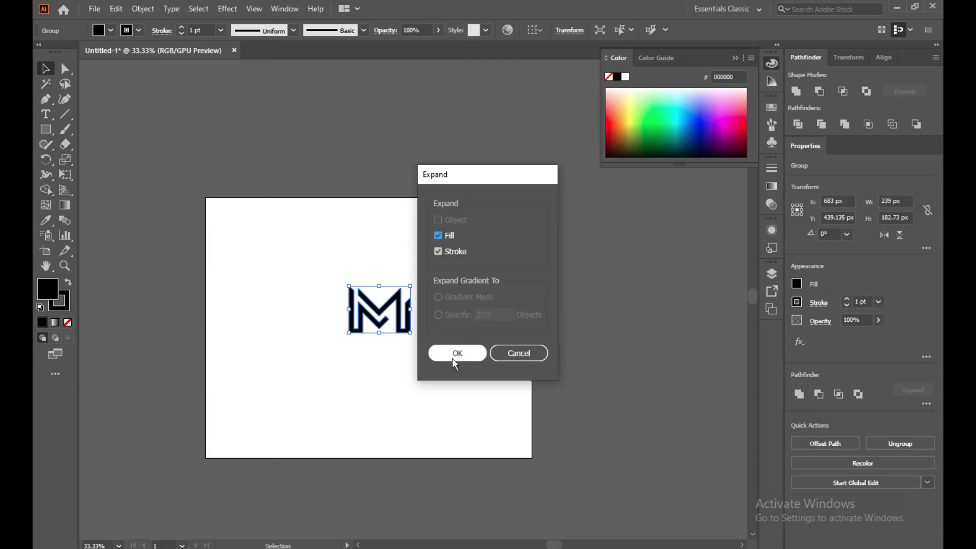
pyautogui.click(453, 359)
pyautogui.click(453, 321)
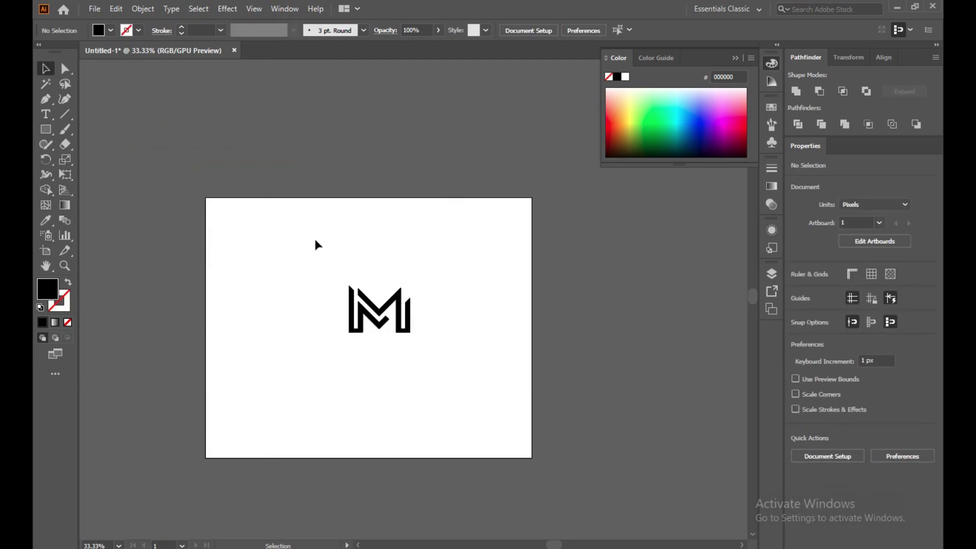
# - Unite the expanded logo pieces with the Pathfinder
pyautogui.moveTo(316, 244); pyautogui.dragTo(455, 380)
pyautogui.click(797, 90)
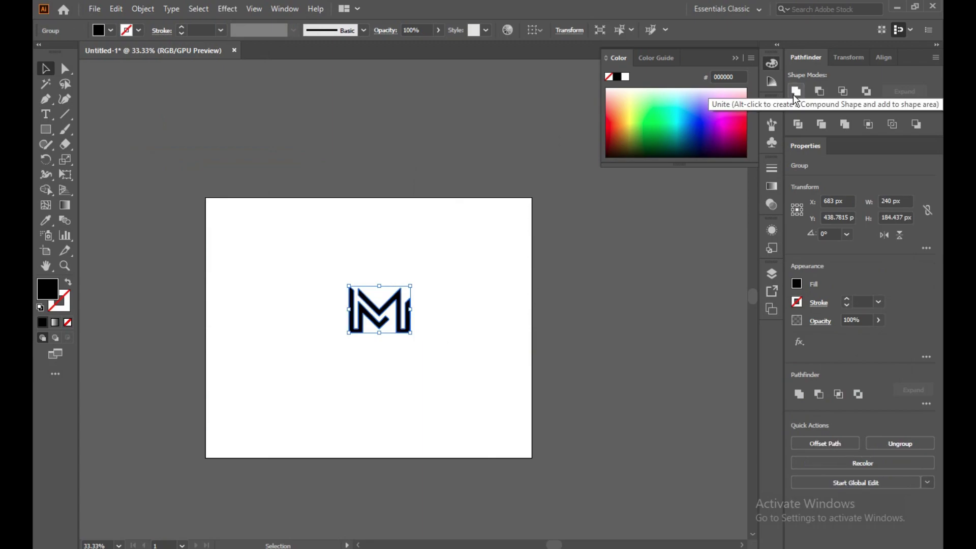
pyautogui.click(478, 325)
pyautogui.scroll(3, 480, 330)
pyautogui.moveTo(403, 322); pyautogui.dragTo(572, 384)
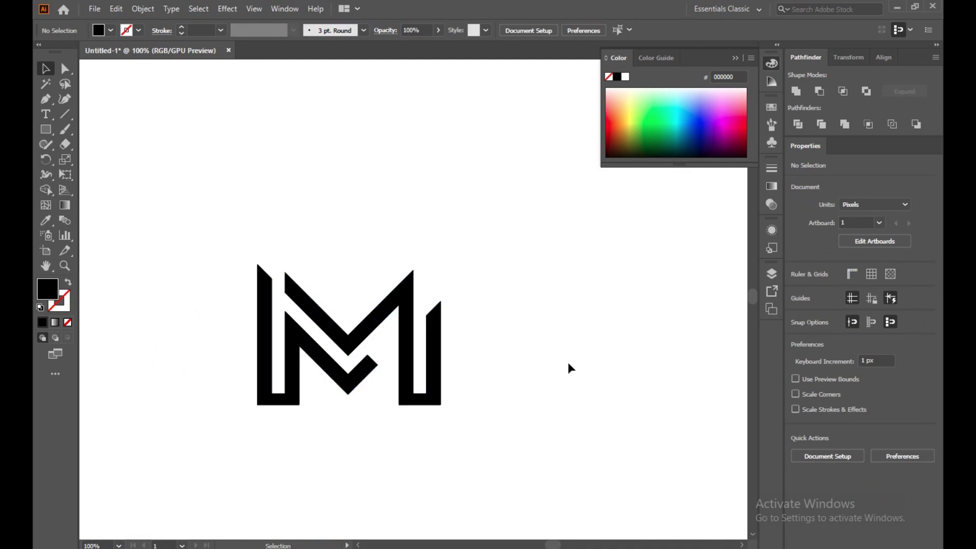
pyautogui.moveTo(557, 382); pyautogui.dragTo(609, 332)
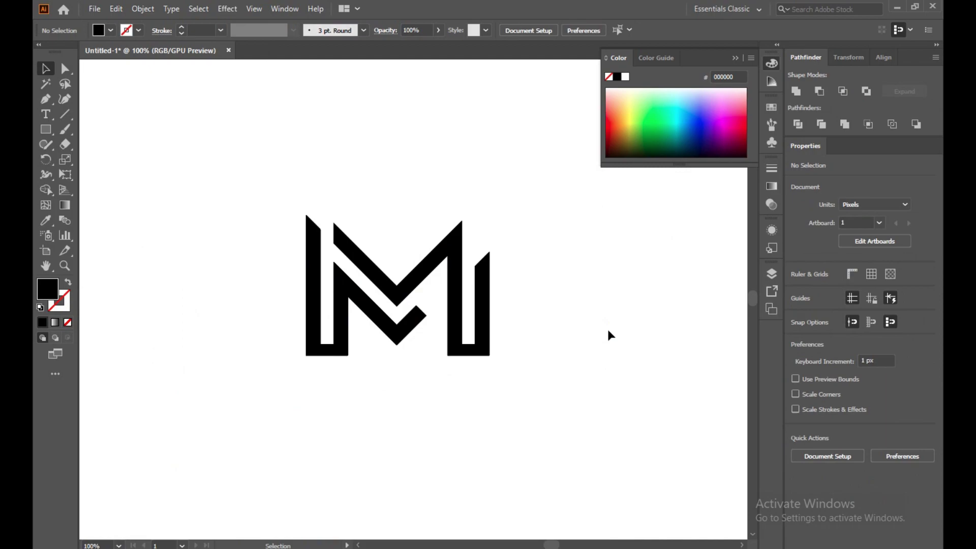
# - Try a white fill (FFFFFF) on the logo, undo it and deselect the logo
pyautogui.moveTo(258, 173); pyautogui.dragTo(531, 407)
pyautogui.click(560, 344)
pyautogui.moveTo(211, 166); pyautogui.dragTo(486, 385)
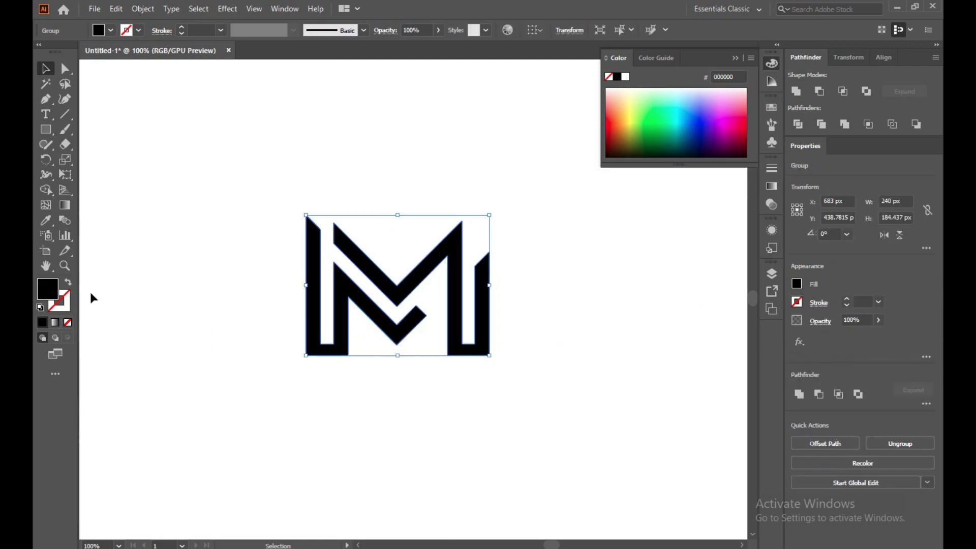
pyautogui.doubleClick(50, 283)
pyautogui.moveTo(326, 253)
pyautogui.mouseDown()
pyautogui.moveTo(334, 240)
pyautogui.moveTo(323, 247)
pyautogui.moveTo(321, 205)
pyautogui.moveTo(337, 218)
pyautogui.moveTo(322, 190)
pyautogui.mouseUp()
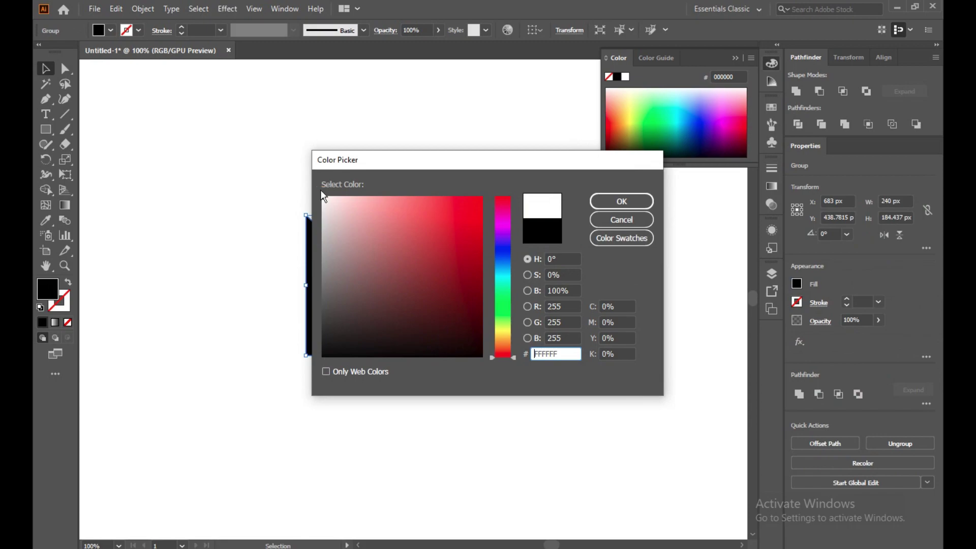
pyautogui.click(619, 201)
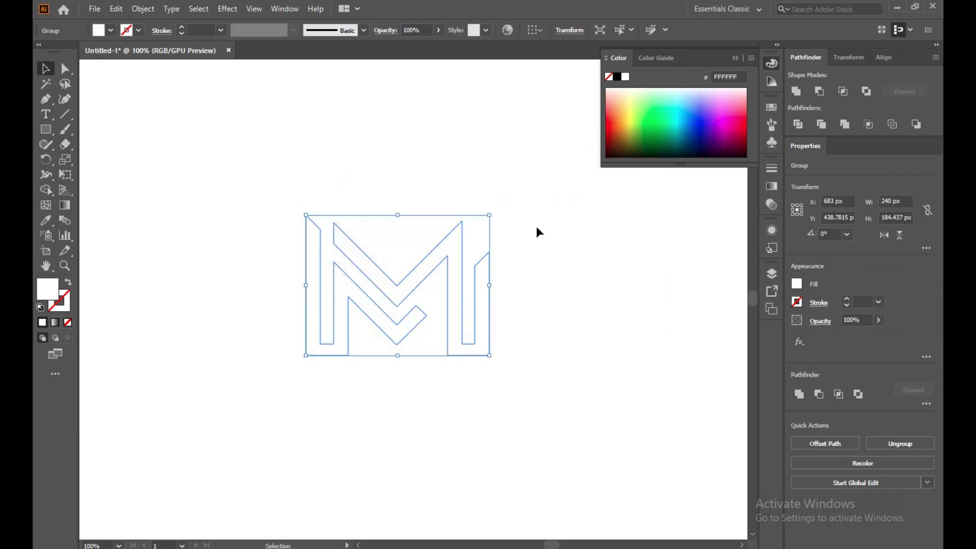
pyautogui.hotkey('ctrl', 'z')
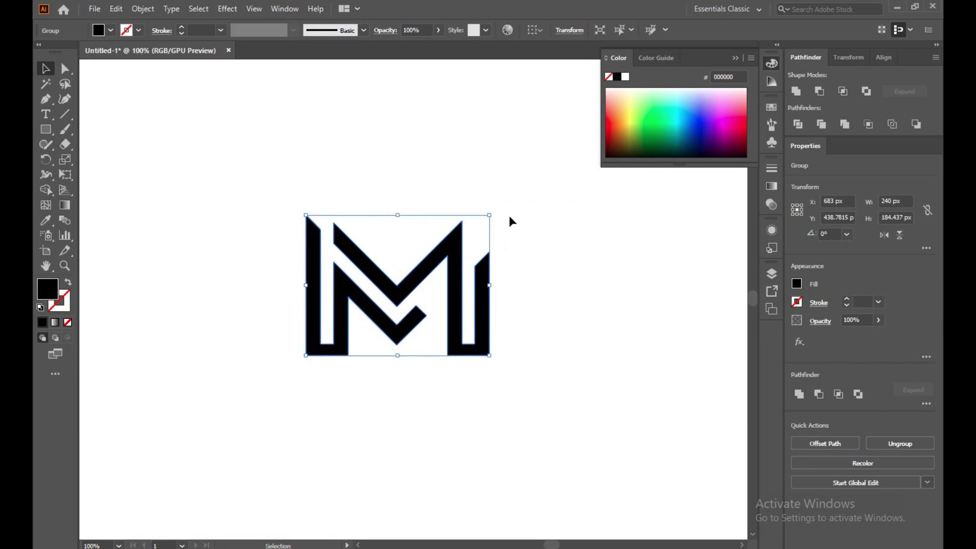
pyautogui.click(534, 198)
# - Switch to the browser and compare the dark brick wall textures among the related images of the dark wall search
pyautogui.hotkey('alt', 'Tab')
pyautogui.click(437, 276)
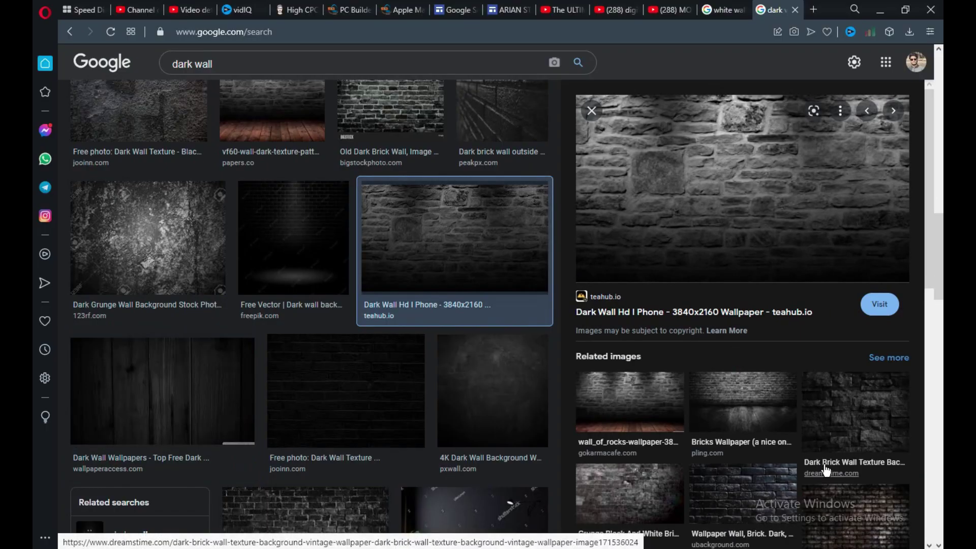
pyautogui.click(841, 434)
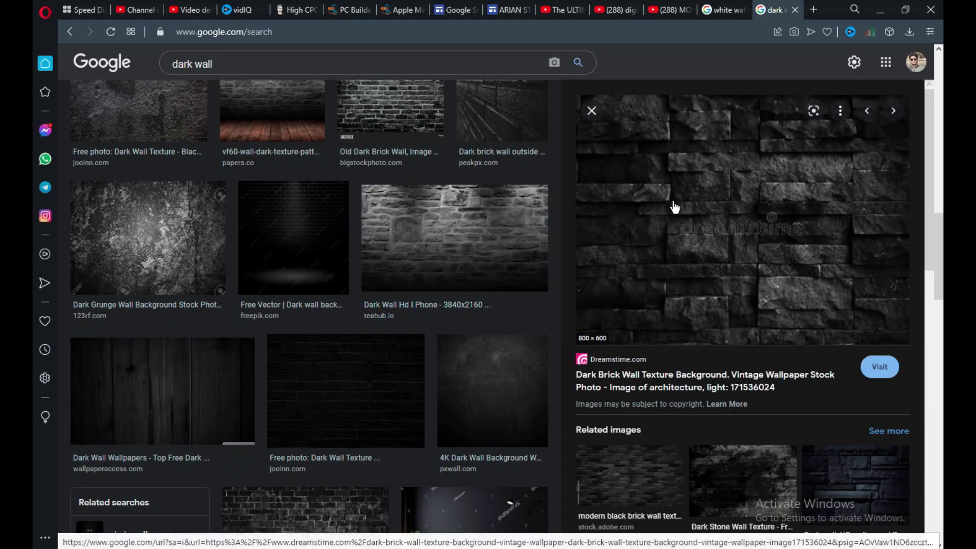
pyautogui.scroll(-2, 686, 333)
pyautogui.click(646, 351)
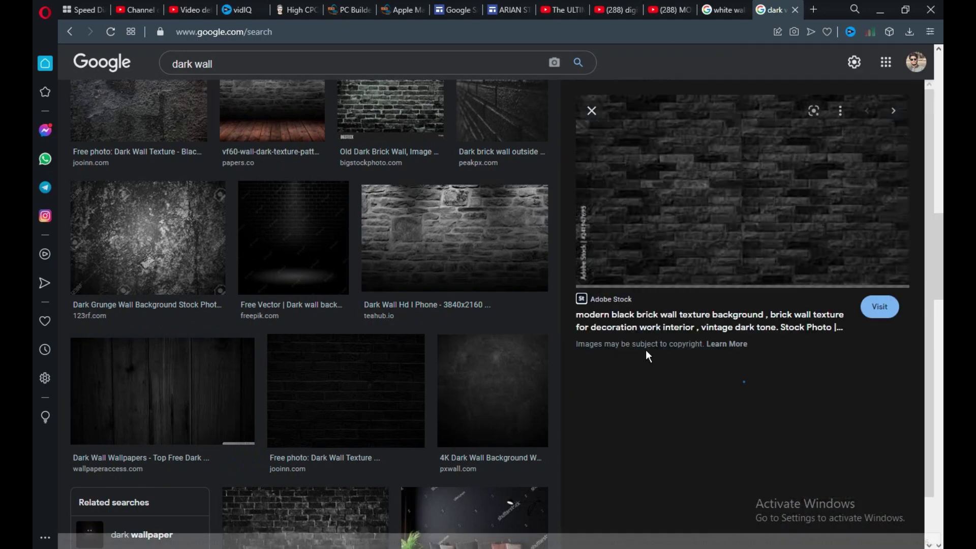
pyautogui.scroll(-3, 645, 349)
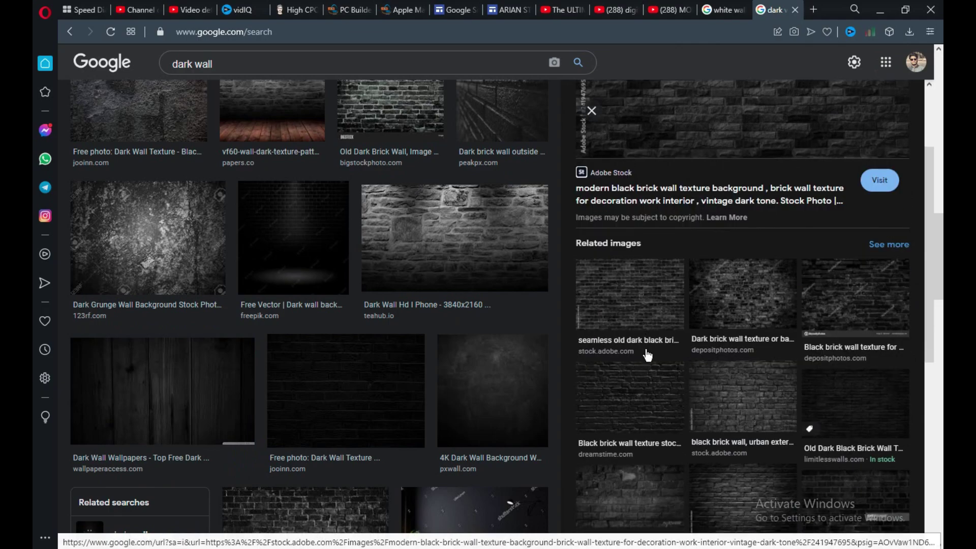
pyautogui.click(646, 342)
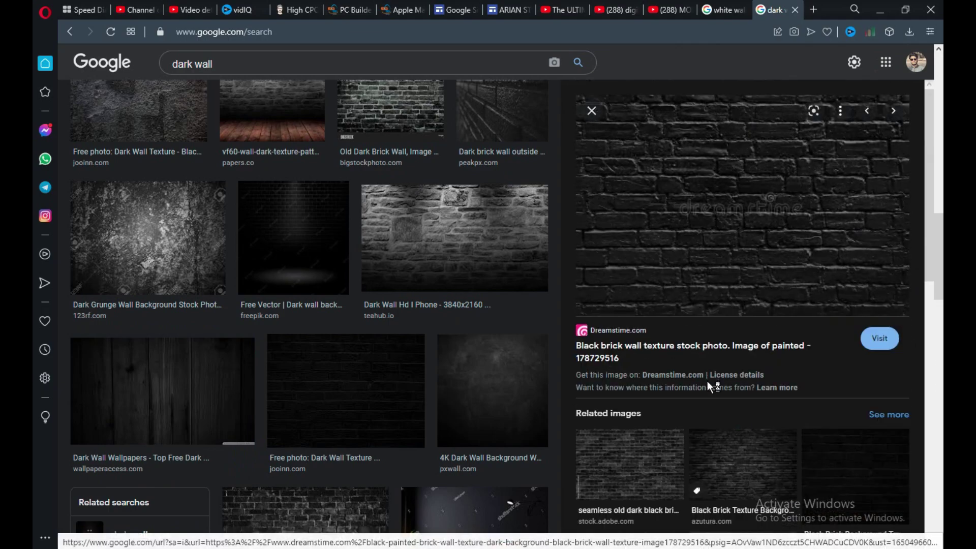
pyautogui.scroll(-3, 708, 382)
pyautogui.click(839, 311)
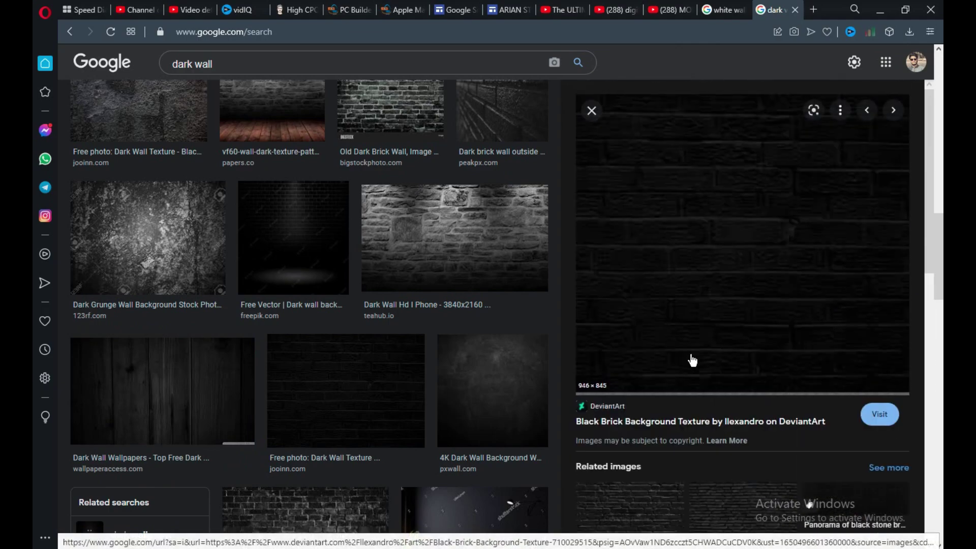
pyautogui.scroll(-10, 692, 360)
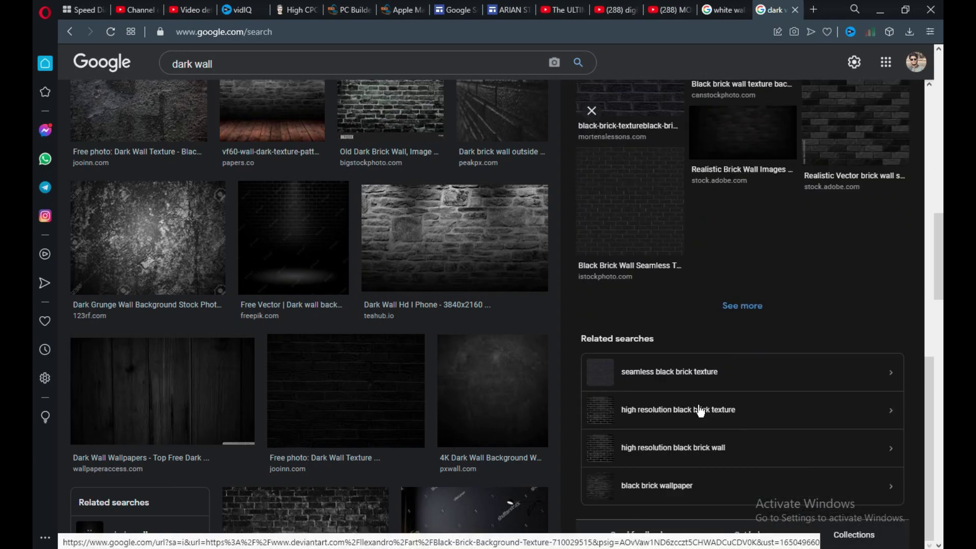
pyautogui.scroll(-5, 374, 407)
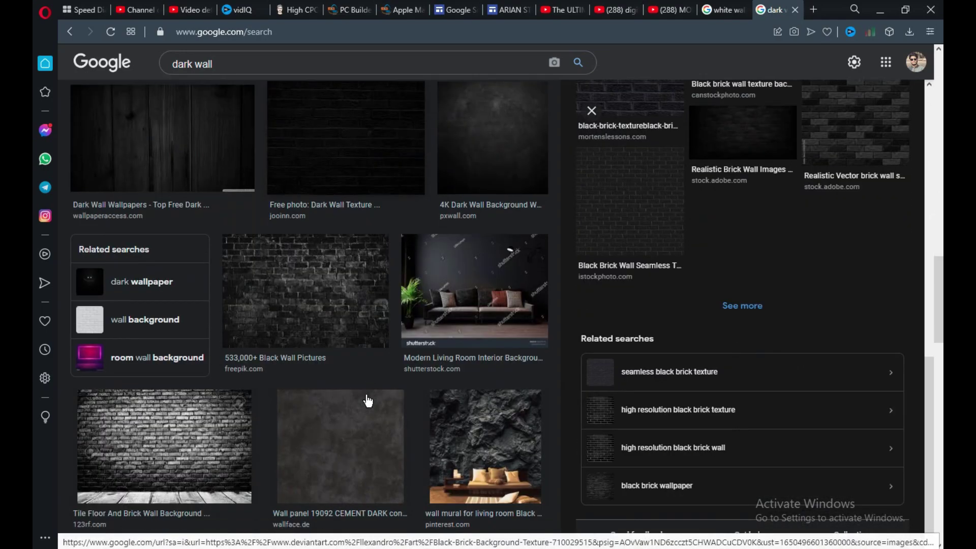
# - Examine more dark wall results, previewing the Freepik black brick wall and dark wall background images
pyautogui.click(316, 307)
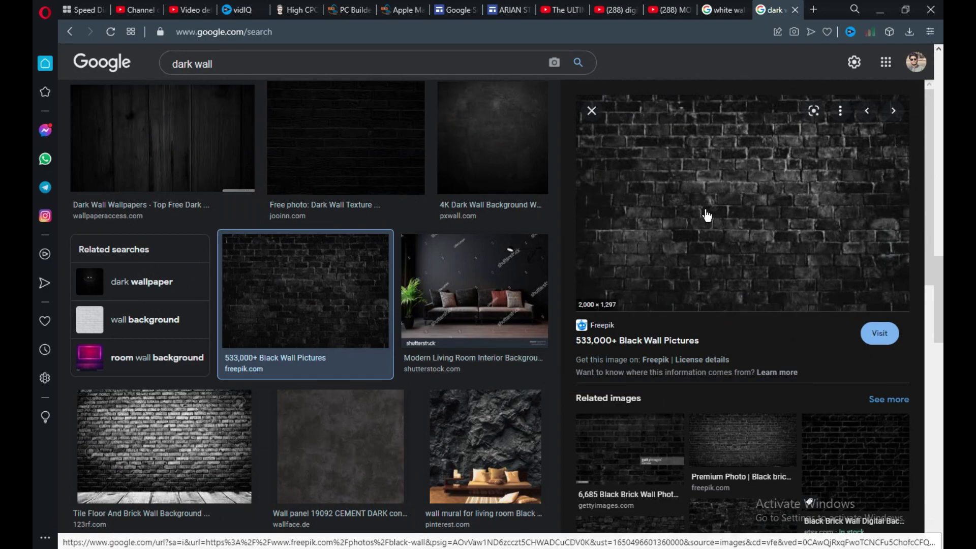
pyautogui.scroll(-4, 706, 215)
pyautogui.scroll(-6, 706, 209)
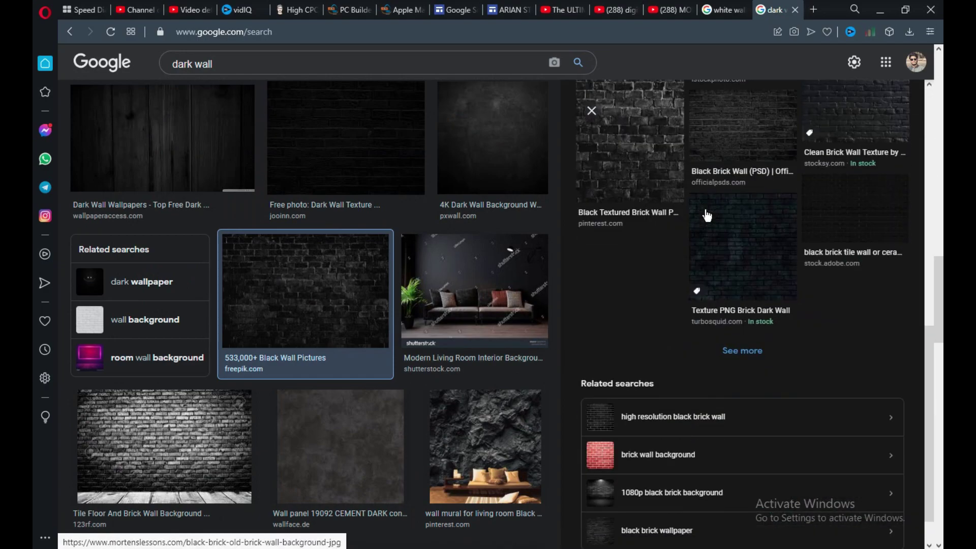
pyautogui.scroll(-5, 483, 391)
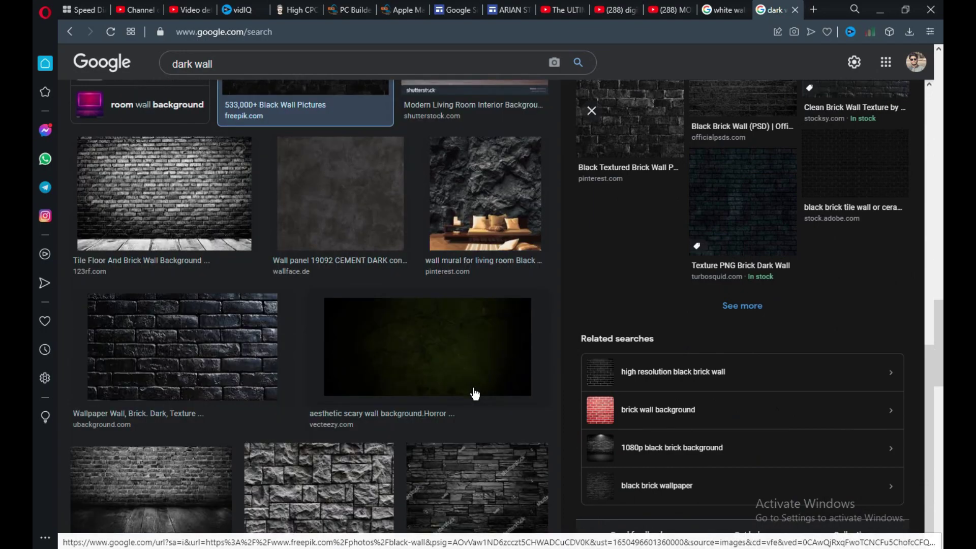
pyautogui.scroll(-9, 476, 394)
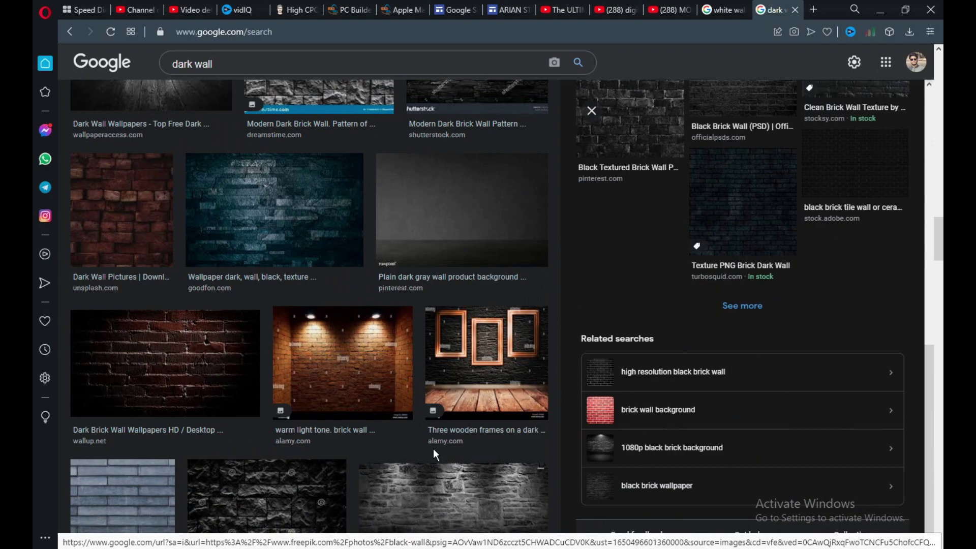
pyautogui.scroll(-5, 433, 452)
pyautogui.scroll(-6, 435, 454)
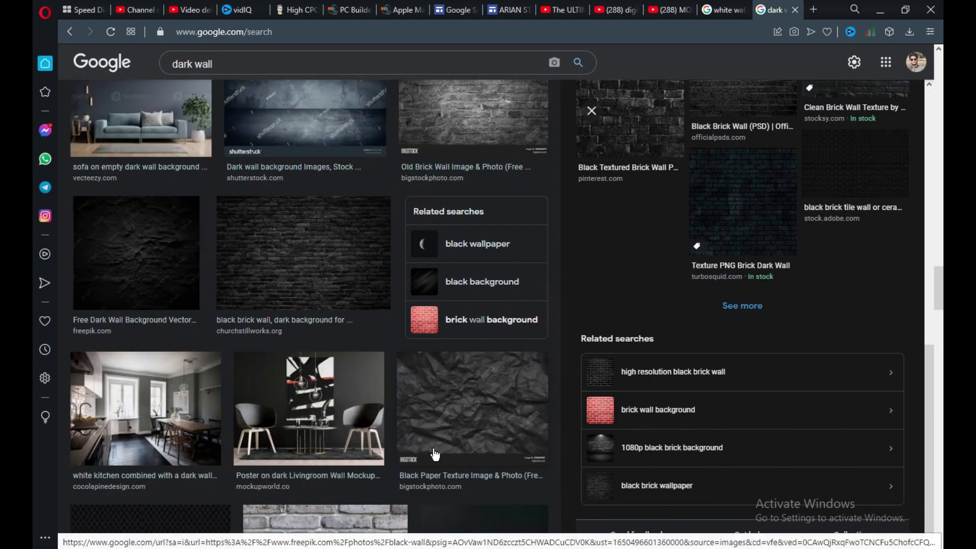
pyautogui.click(154, 265)
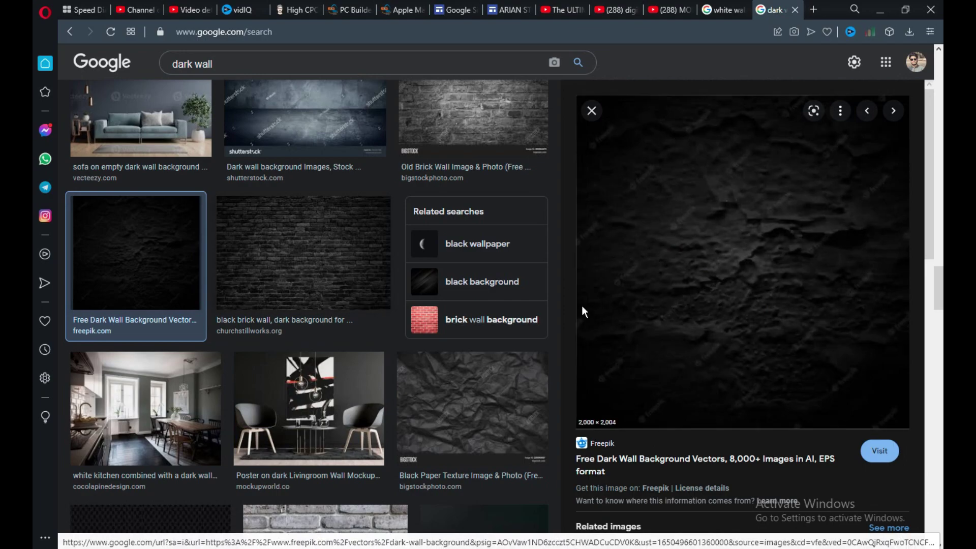
pyautogui.scroll(-1, 418, 350)
pyautogui.scroll(-5, 416, 346)
pyautogui.scroll(-5, 416, 345)
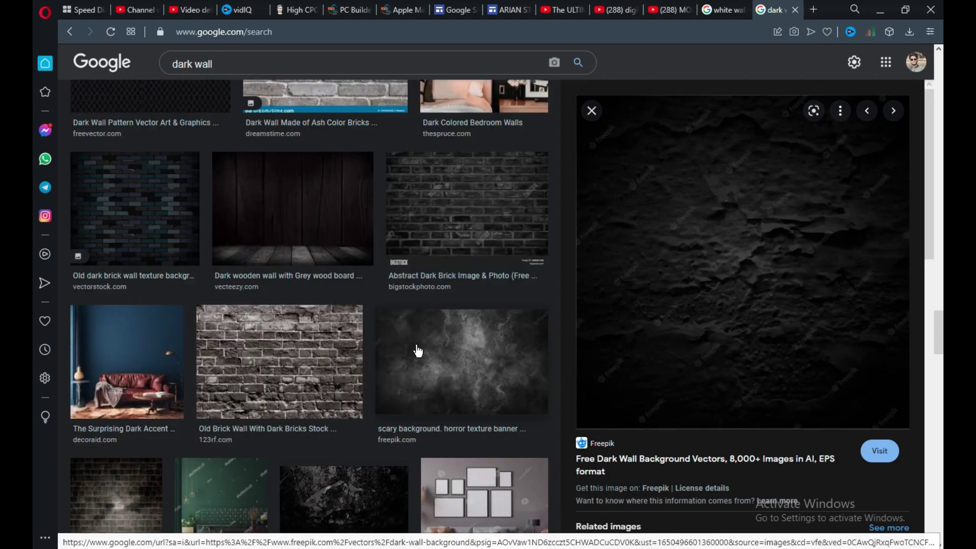
pyautogui.scroll(-5, 418, 351)
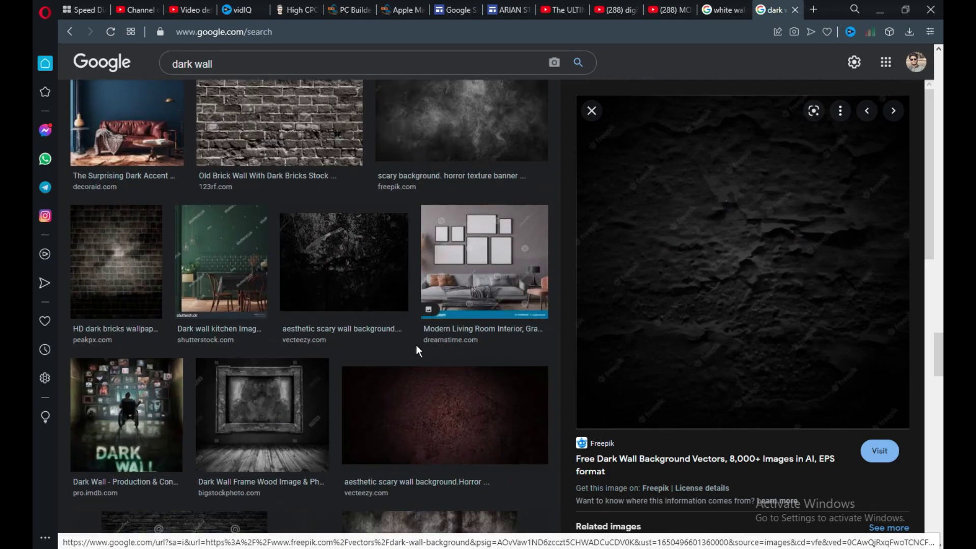
pyautogui.scroll(-9, 417, 347)
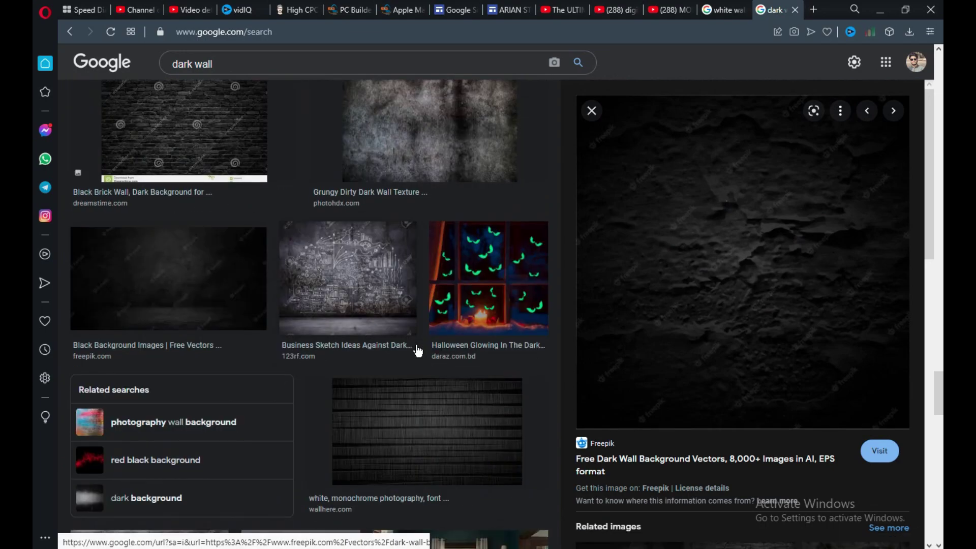
pyautogui.scroll(-9, 418, 351)
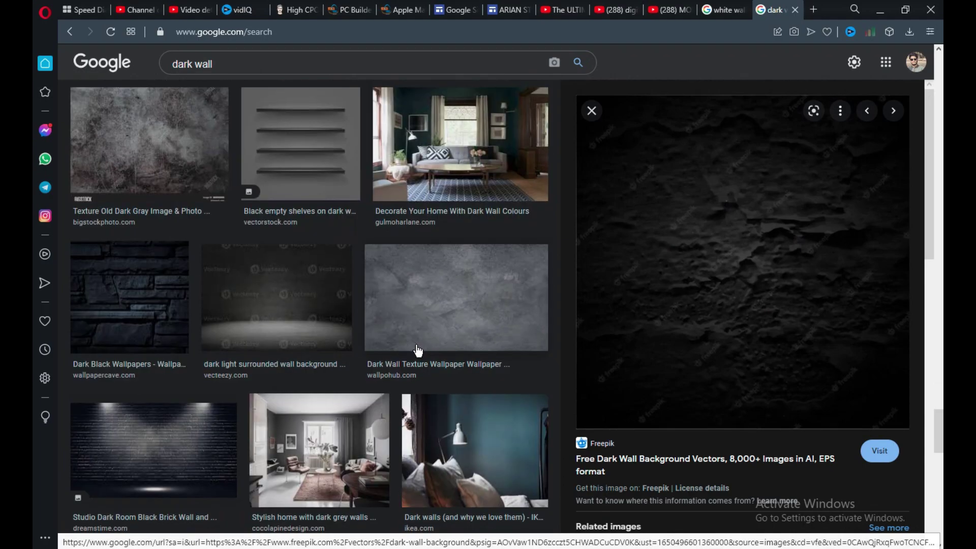
pyautogui.scroll(-10, 418, 351)
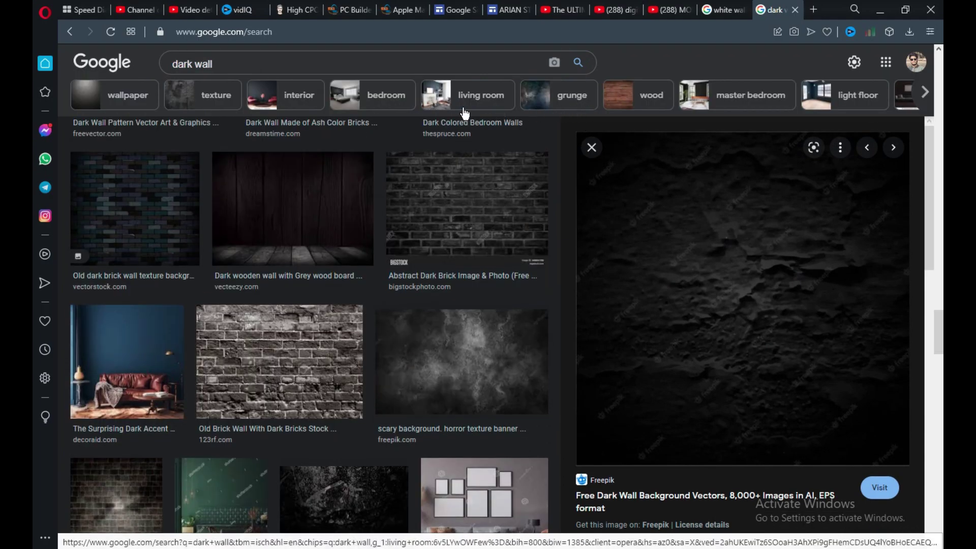
# - Narrow the image results to grunge, preview the Grunge Stone Wall Texture from Stockvault and copy the image
pyautogui.click(502, 99)
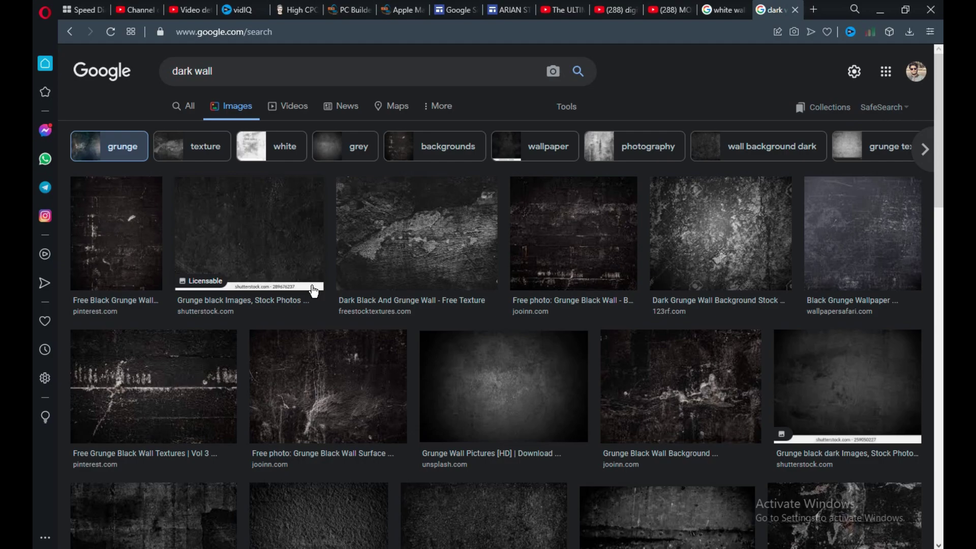
pyautogui.scroll(-4, 313, 291)
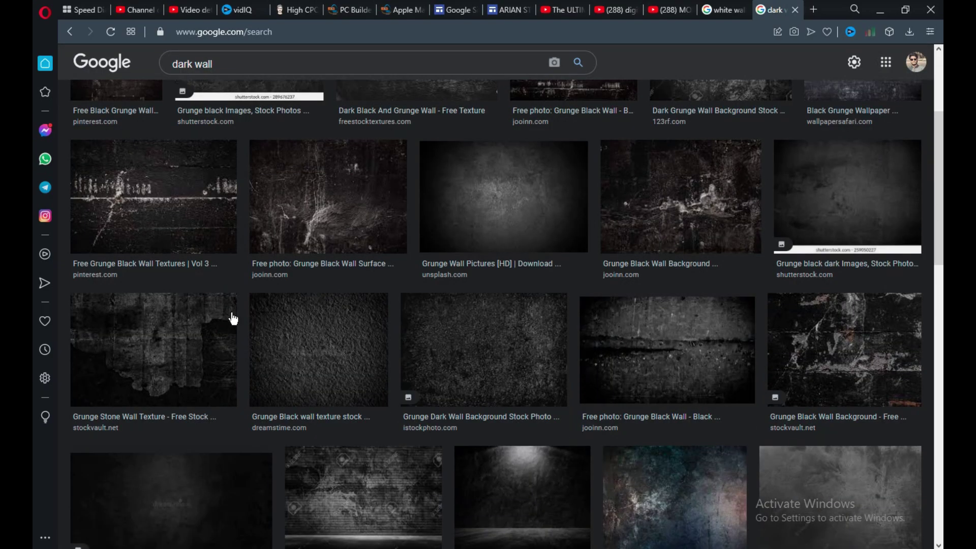
pyautogui.click(179, 340)
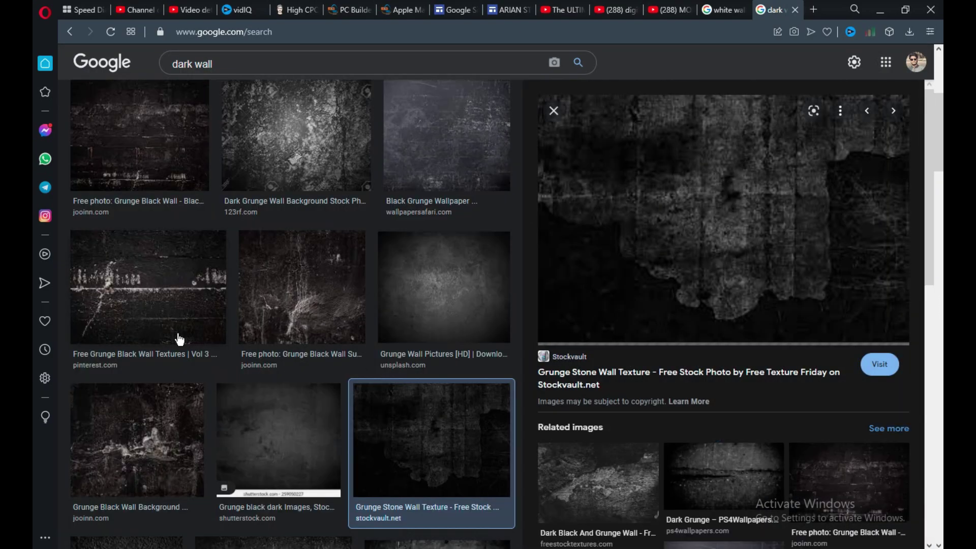
pyautogui.rightClick(671, 228)
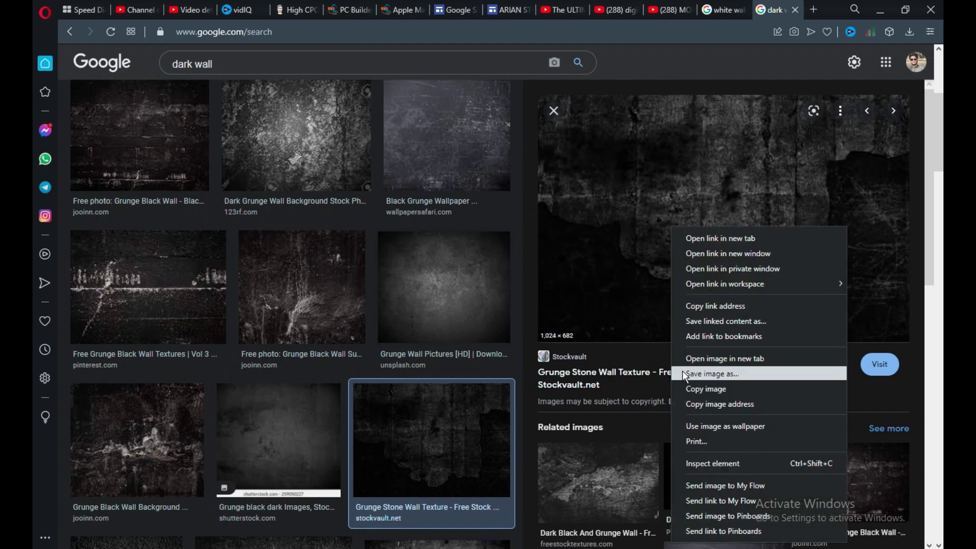
pyautogui.click(705, 389)
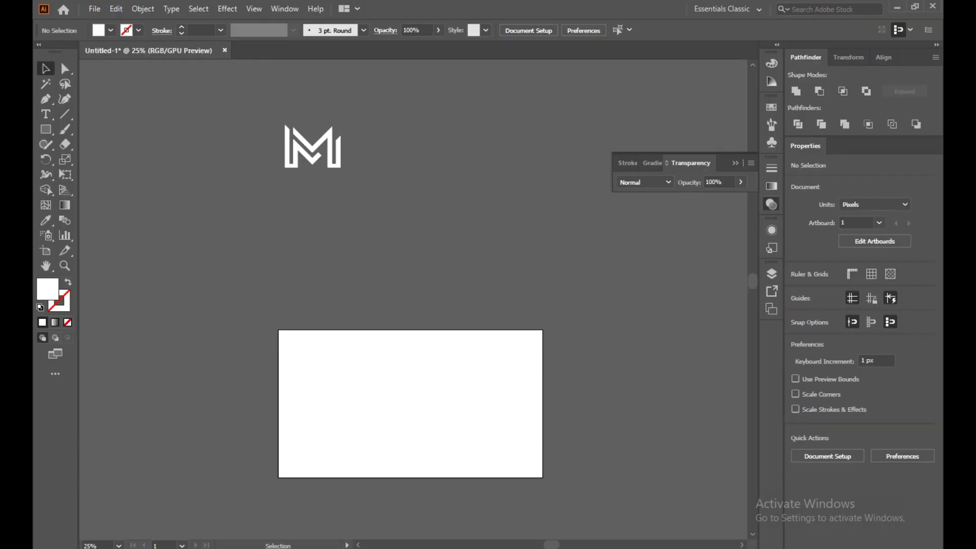
# - Paste the copied wall image into the Illustrator document and resize the artboard to match it at 1024 x 682 px
pyautogui.moveTo(404, 416); pyautogui.dragTo(407, 332)
pyautogui.hotkey('ctrl', 'v')
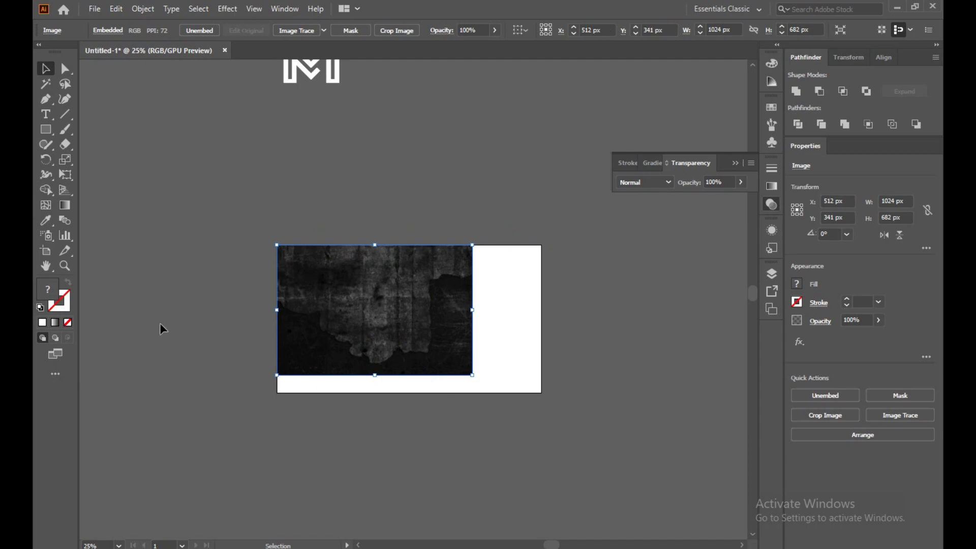
pyautogui.click(46, 251)
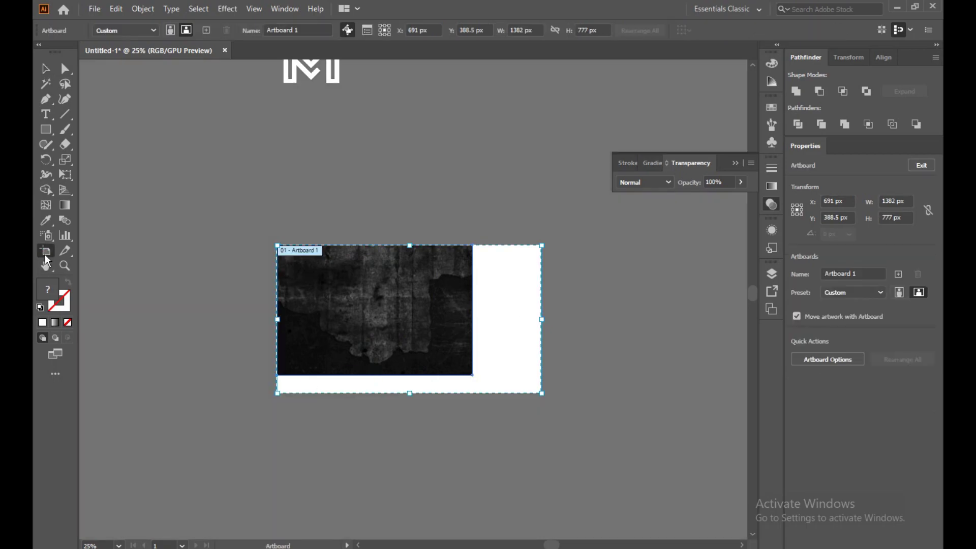
pyautogui.moveTo(537, 319); pyautogui.dragTo(472, 329)
pyautogui.moveTo(375, 393); pyautogui.dragTo(376, 376)
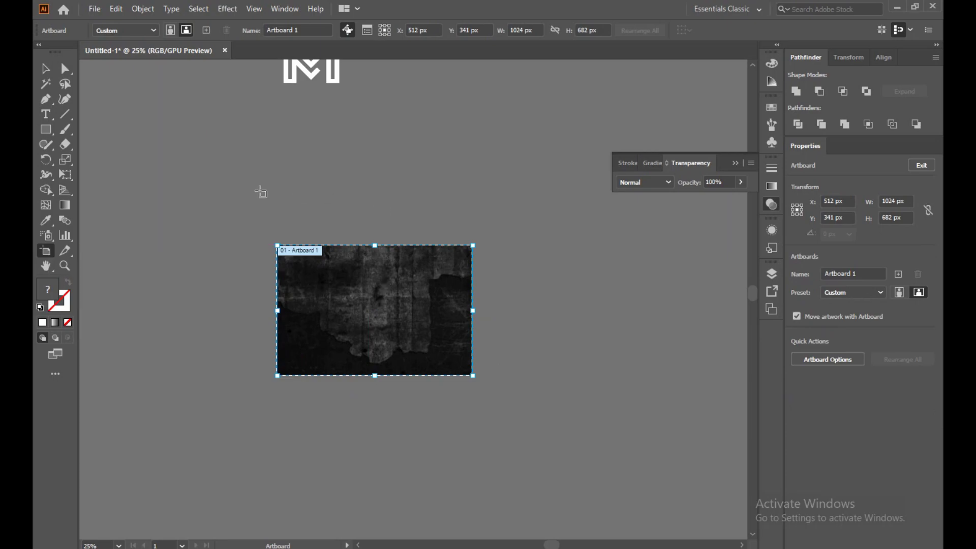
pyautogui.click(45, 68)
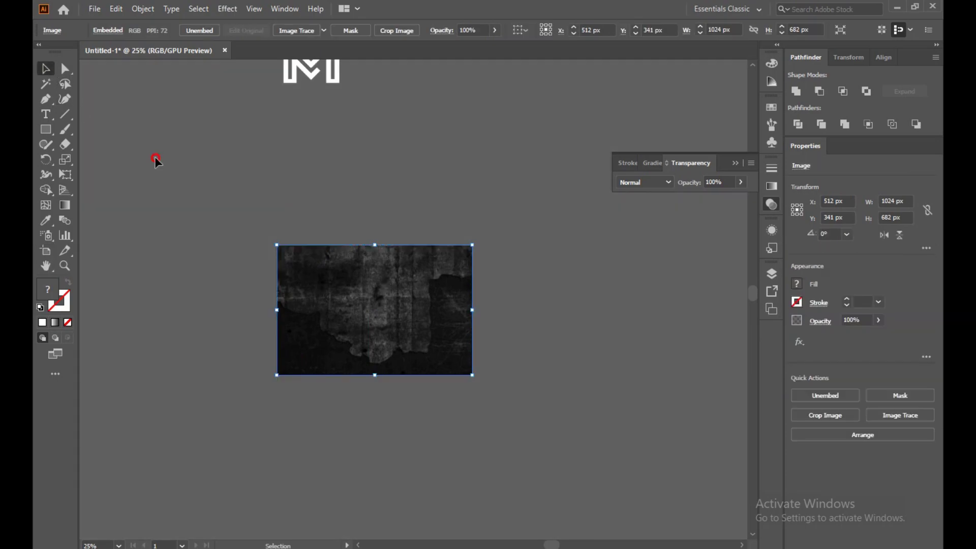
# - Move the white logo onto the middle of the wall image and send the image to the back
pyautogui.click(155, 157)
pyautogui.moveTo(335, 87); pyautogui.dragTo(397, 327)
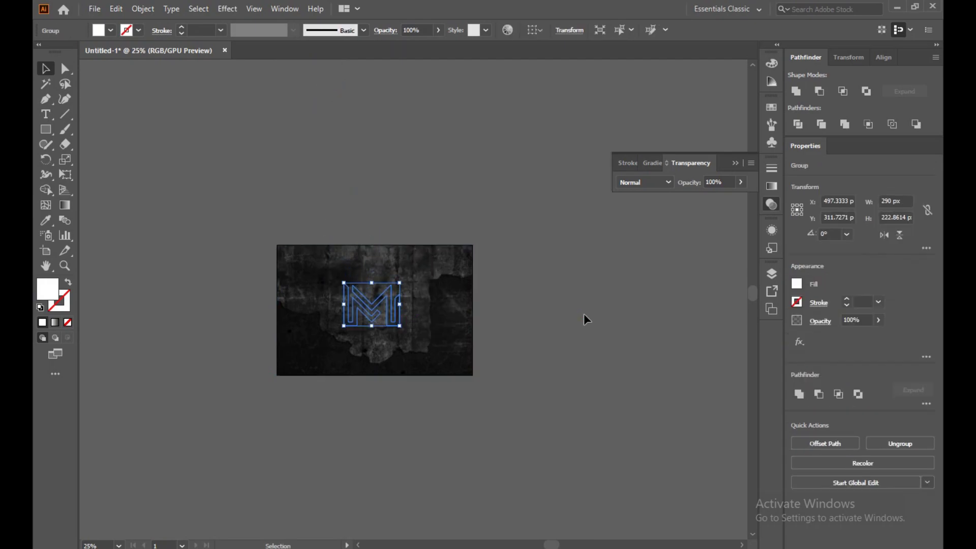
pyautogui.click(585, 315)
pyautogui.click(383, 312)
pyautogui.rightClick(382, 311)
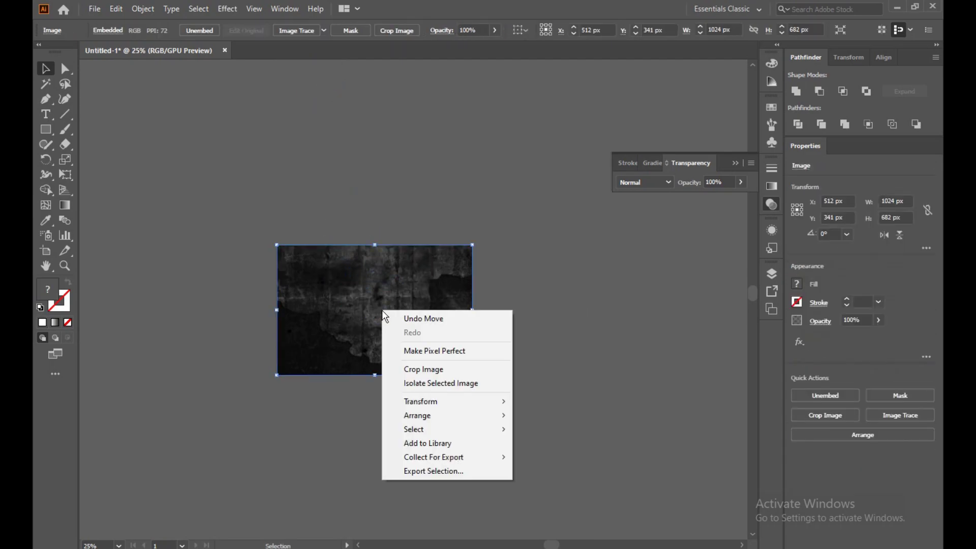
pyautogui.moveTo(416, 418)
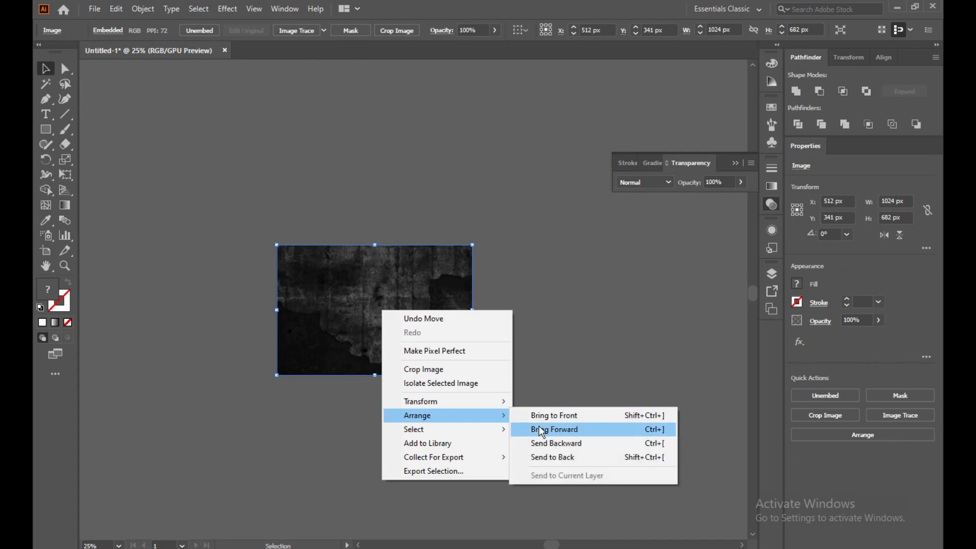
pyautogui.click(542, 457)
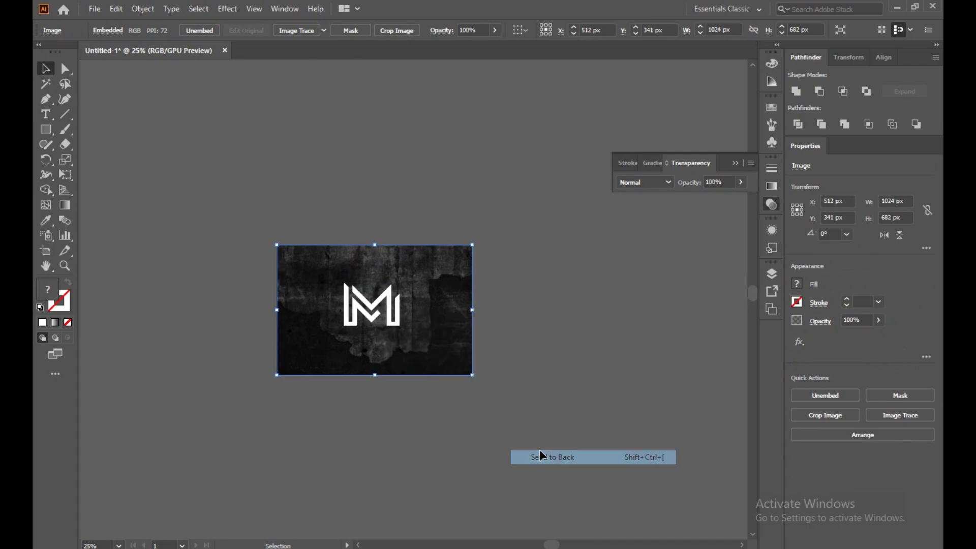
pyautogui.click(529, 316)
# - Select the black rectangle together with the wall image beneath it and set their opacity to 70%
pyautogui.hotkey('ctrl', 'a')
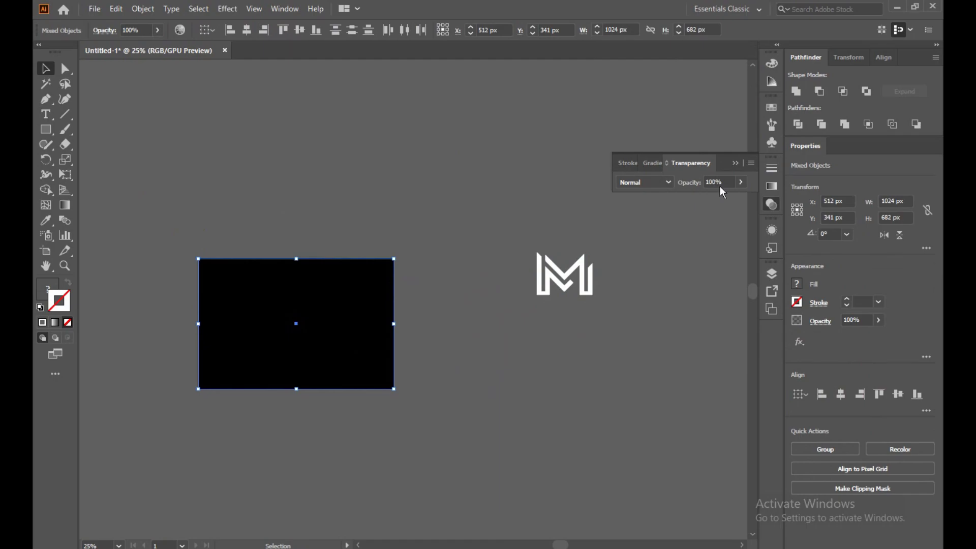
pyautogui.click(716, 181)
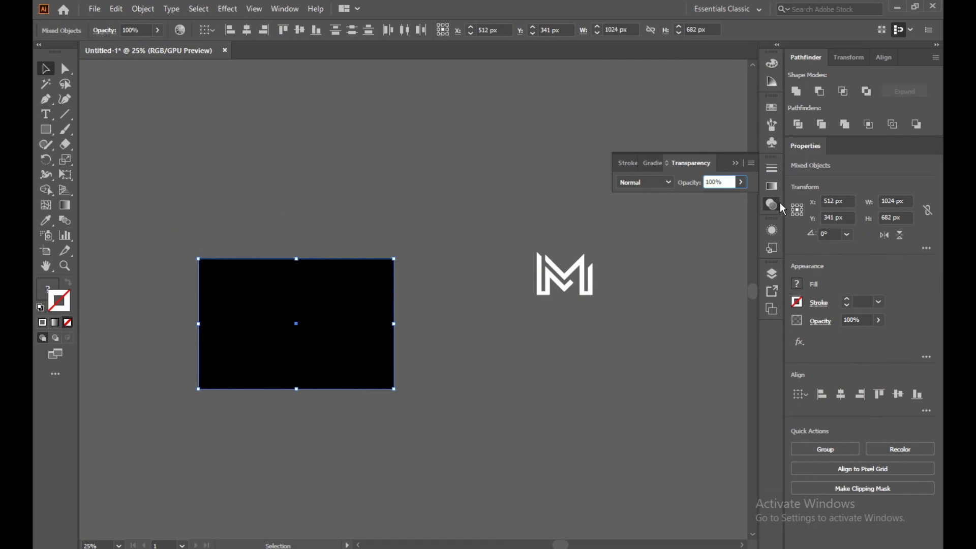
pyautogui.press('BackSpace')
pyautogui.press('BackSpace')
pyautogui.press('BackSpace')
pyautogui.write('70')
pyautogui.press('Return')
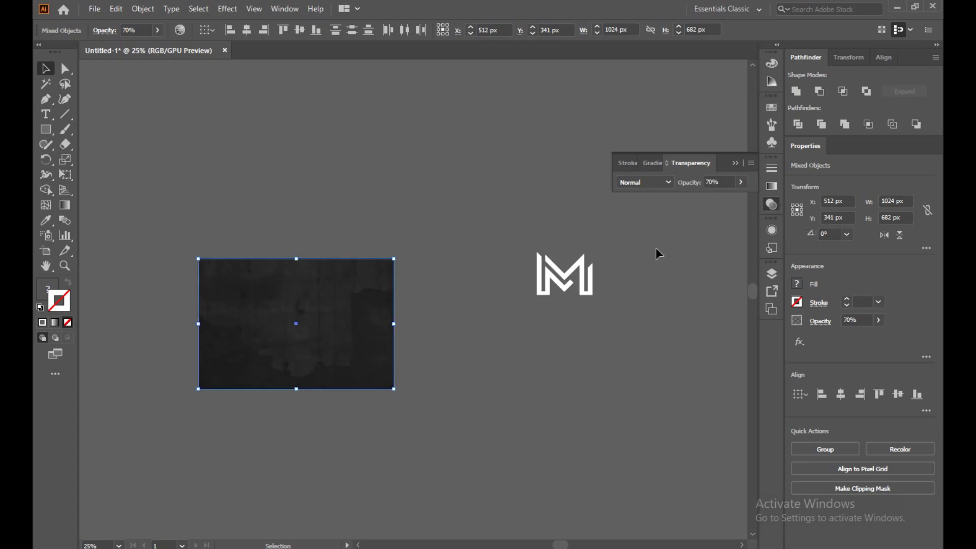
# - Move the white logo onto the middle of the wall image and bring the black rectangle to the front
pyautogui.click(644, 386)
pyautogui.moveTo(541, 286); pyautogui.dragTo(272, 330)
pyautogui.click(472, 348)
pyautogui.click(299, 318)
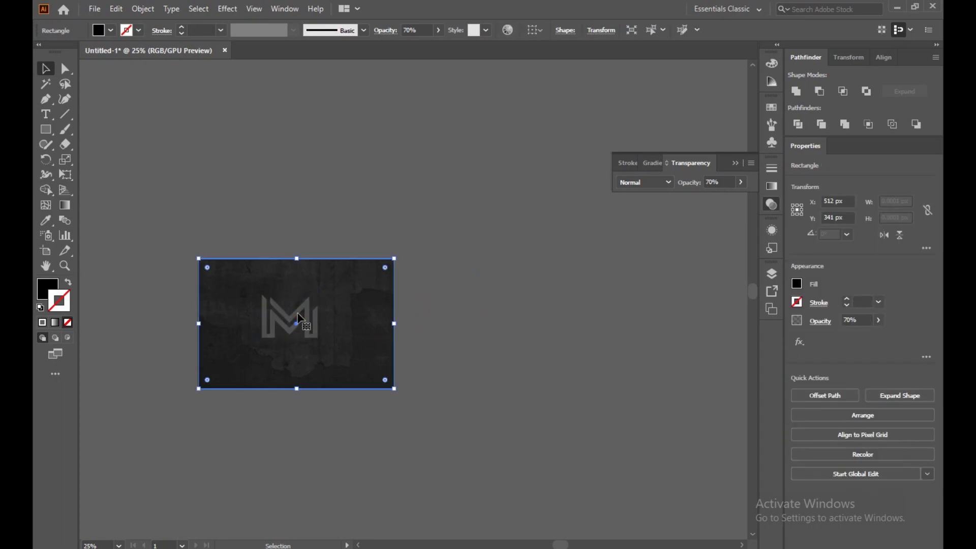
pyautogui.rightClick(299, 318)
pyautogui.moveTo(358, 231)
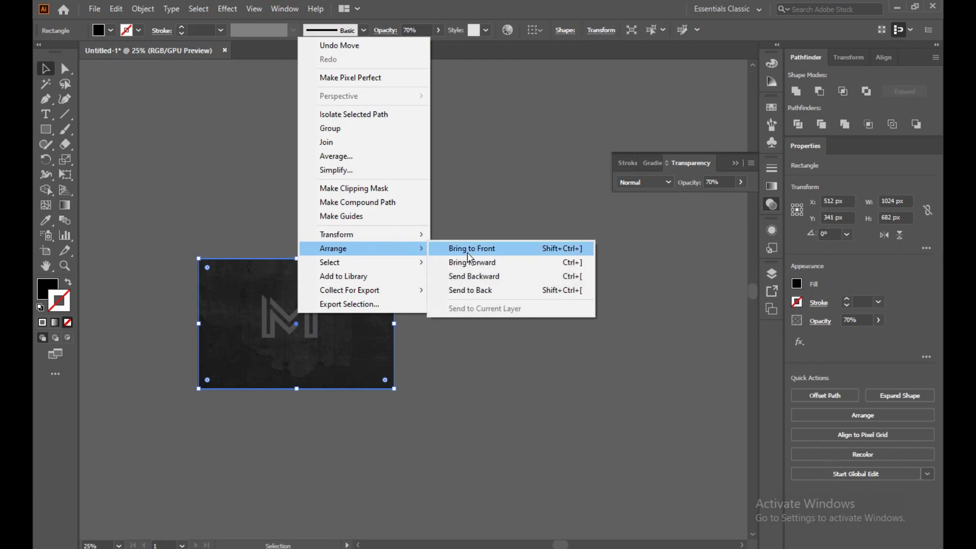
pyautogui.click(468, 253)
pyautogui.click(436, 348)
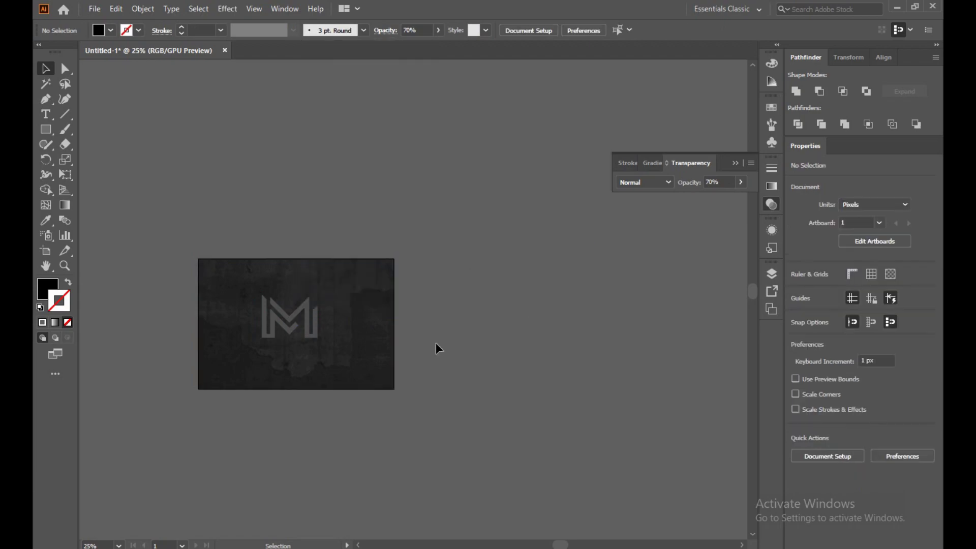
# - Send the black rectangle one level backward so it sits behind the white logo
pyautogui.click(319, 335)
pyautogui.rightClick(318, 334)
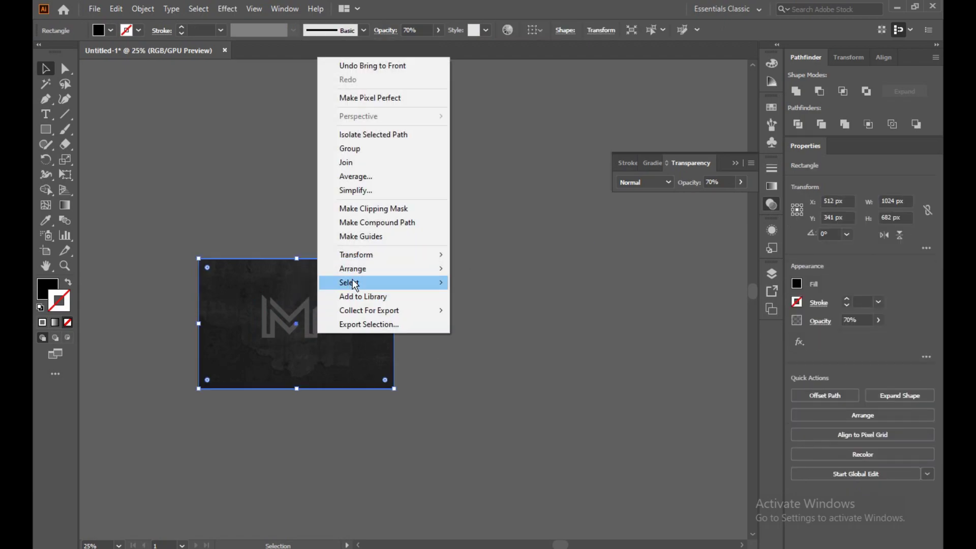
pyautogui.moveTo(362, 268)
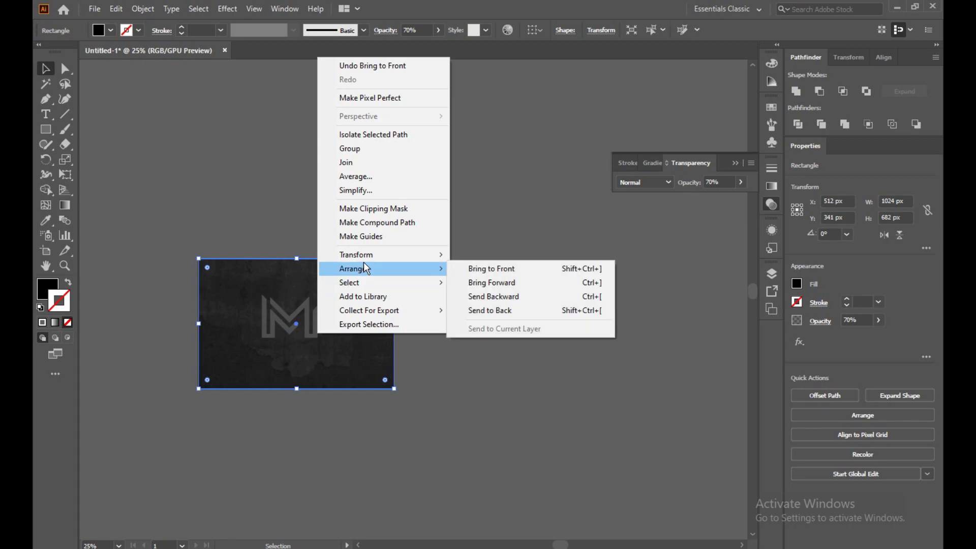
pyautogui.click(490, 296)
pyautogui.click(554, 304)
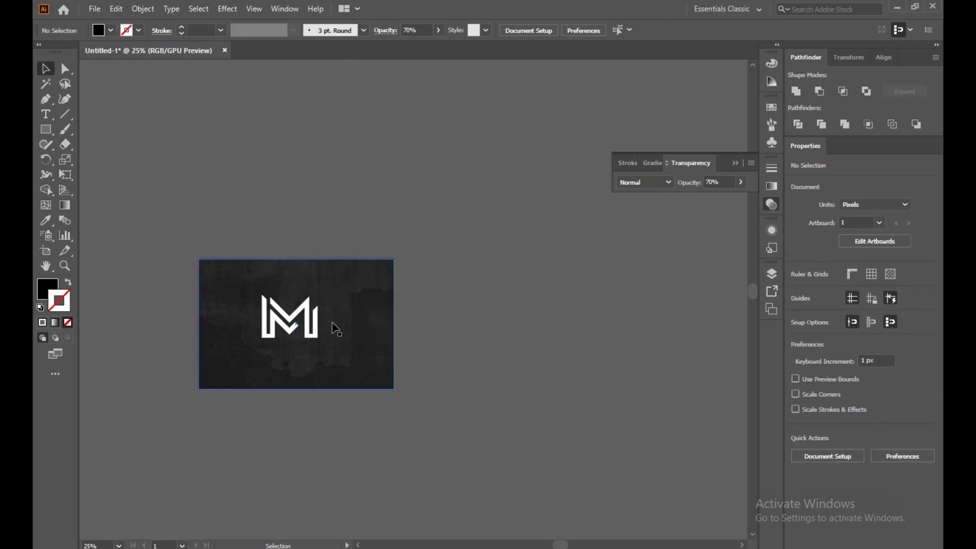
# - Apply the Drop Shadow effect to the white logo
pyautogui.click(318, 328)
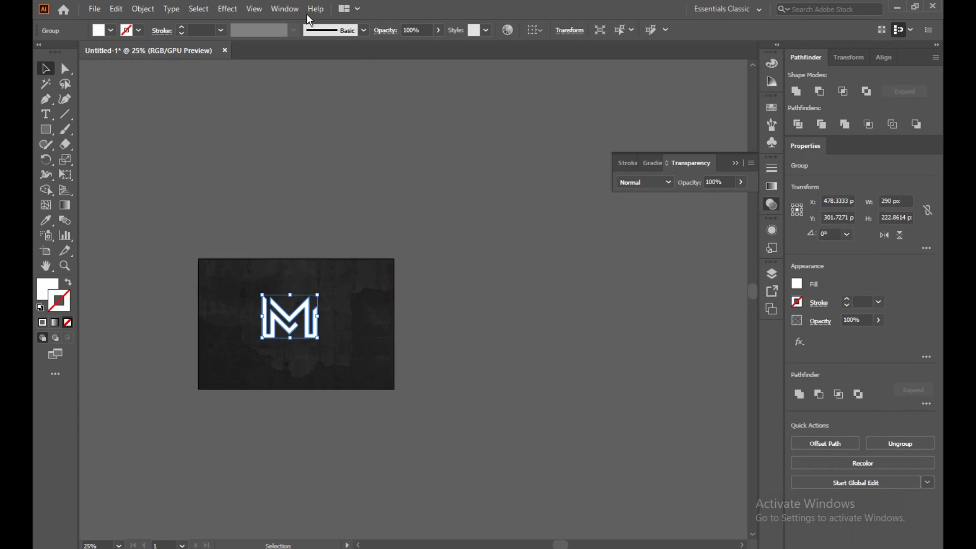
pyautogui.click(227, 9)
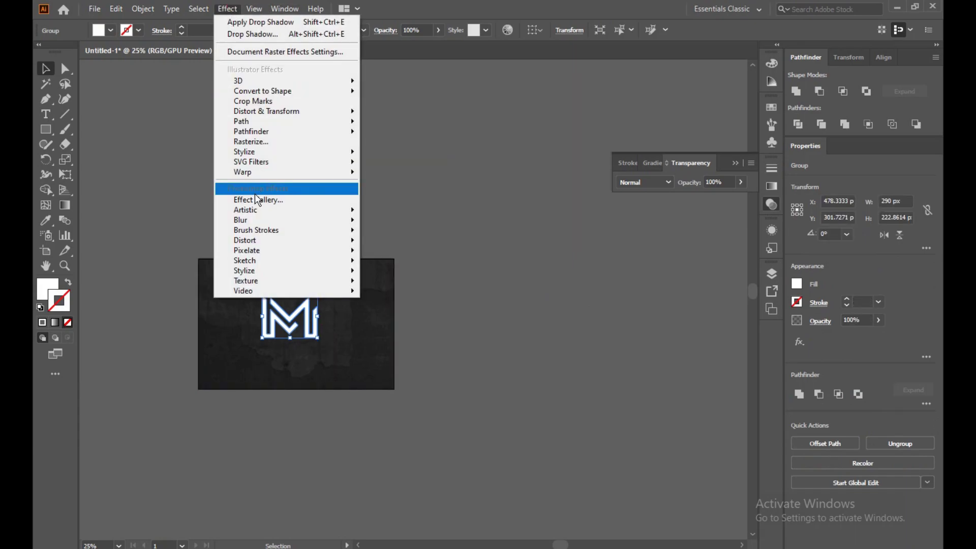
pyautogui.moveTo(265, 154)
pyautogui.click(395, 155)
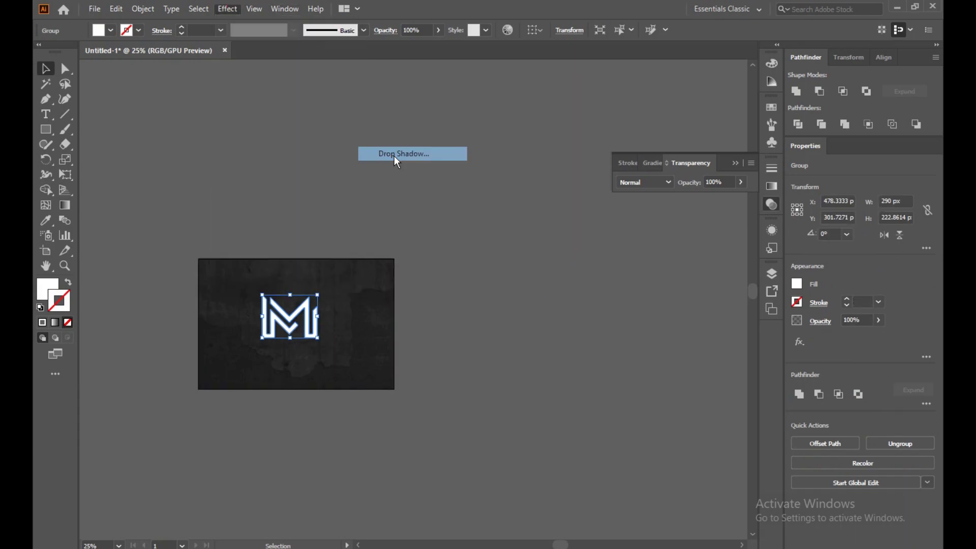
pyautogui.click(207, 303)
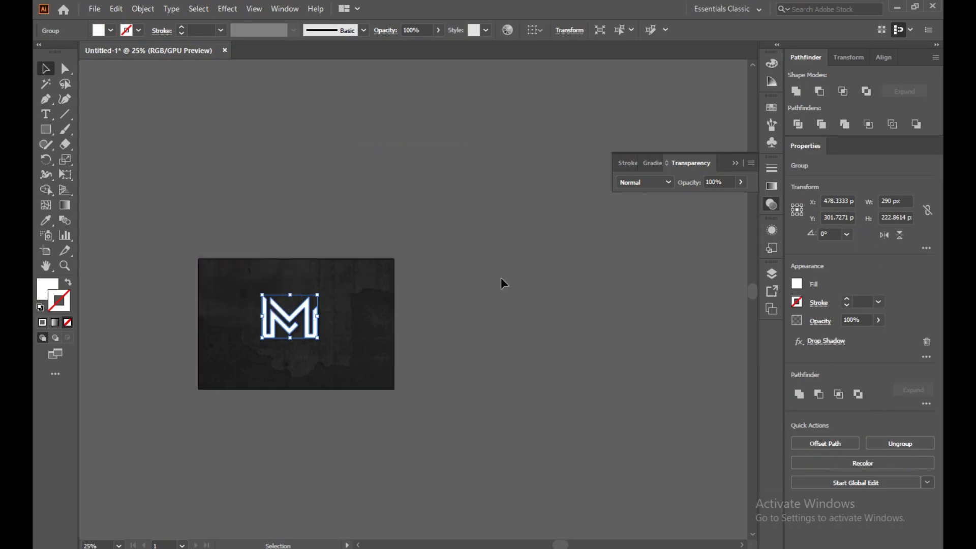
pyautogui.click(533, 281)
# - Inspect the logo's shadow up close and shift the logo slightly up and right on the wall image
pyautogui.scroll(4, 343, 448)
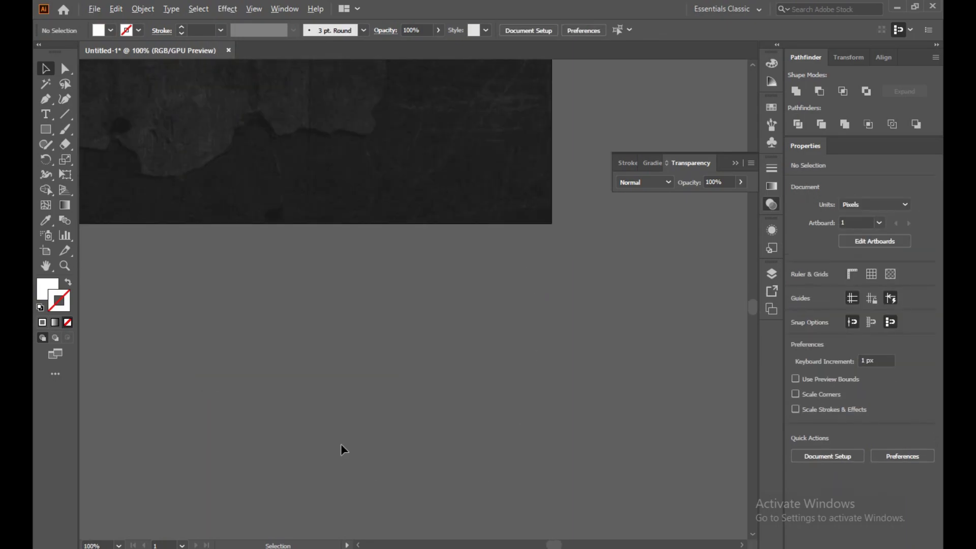
pyautogui.moveTo(403, 416); pyautogui.dragTo(432, 439)
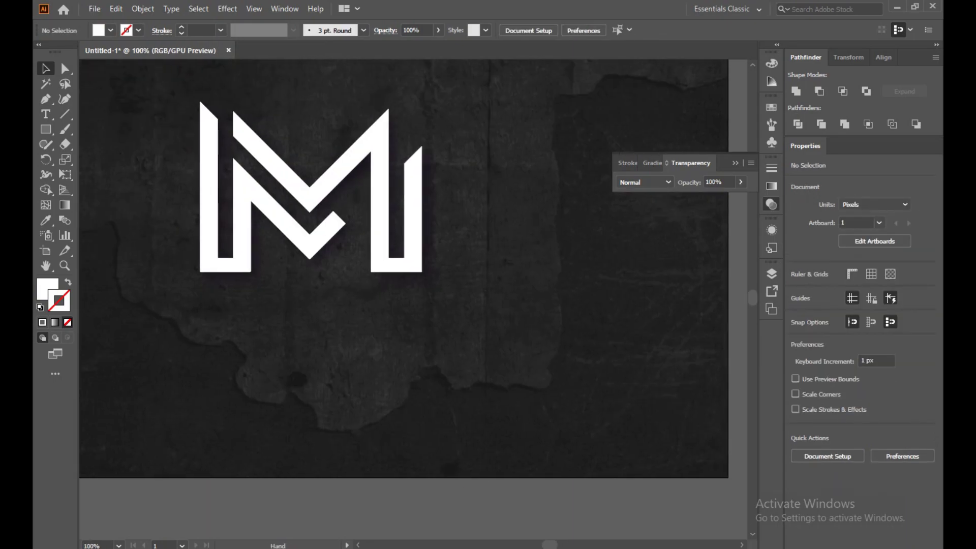
pyautogui.click(421, 270)
pyautogui.scroll(-3, 421, 272)
pyautogui.scroll(-1, 422, 270)
pyautogui.click(564, 400)
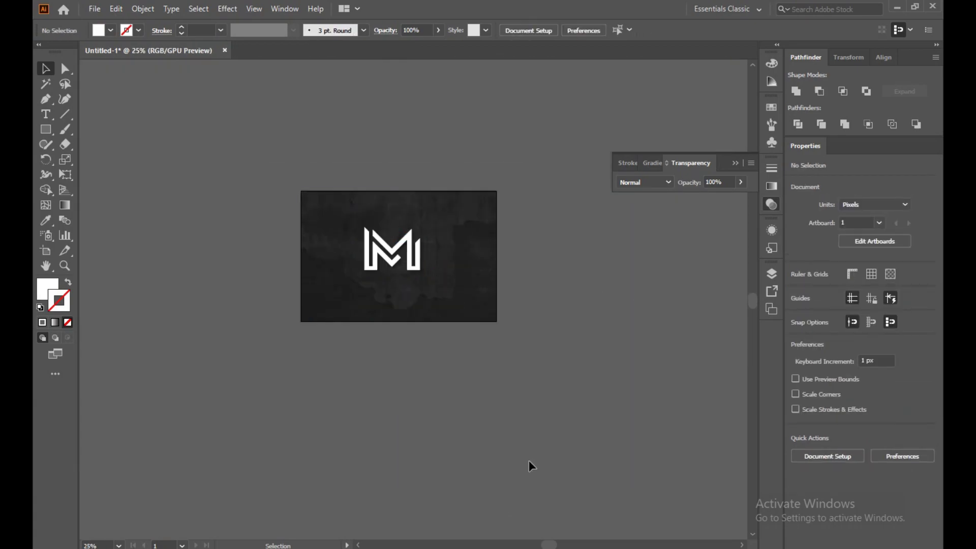
pyautogui.hotkey('ctrl', '=')
pyautogui.hotkey('ctrl', '=')
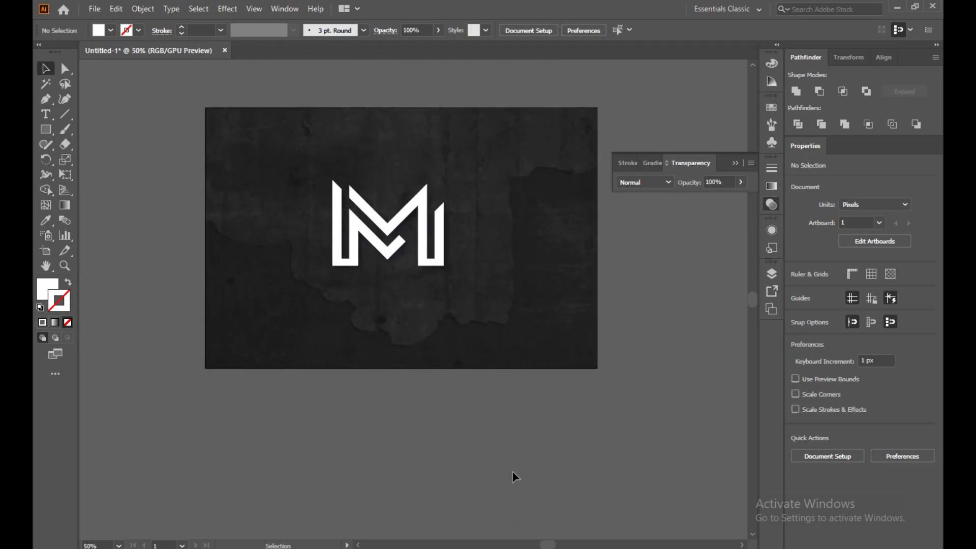
pyautogui.moveTo(437, 266); pyautogui.dragTo(447, 259)
pyautogui.click(486, 446)
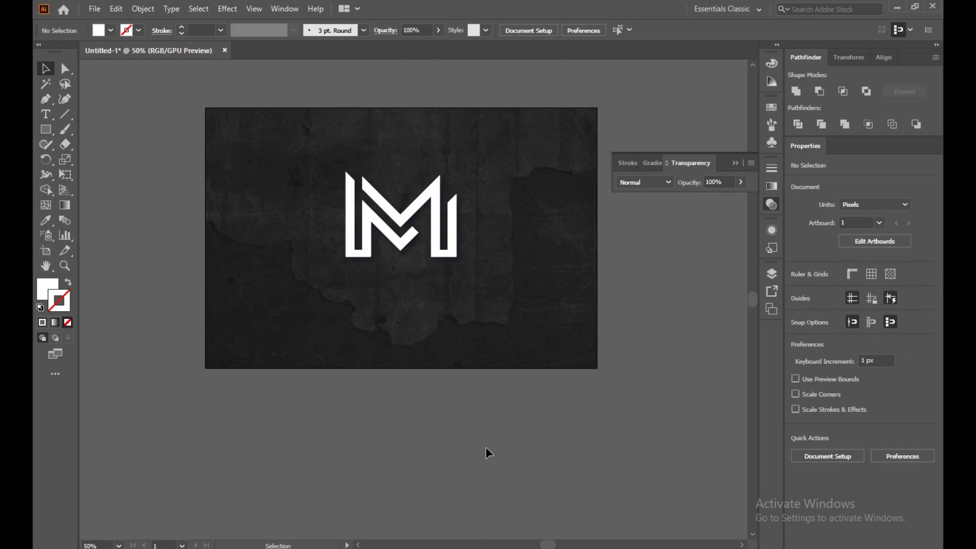
pyautogui.moveTo(162, 137); pyautogui.dragTo(566, 428)
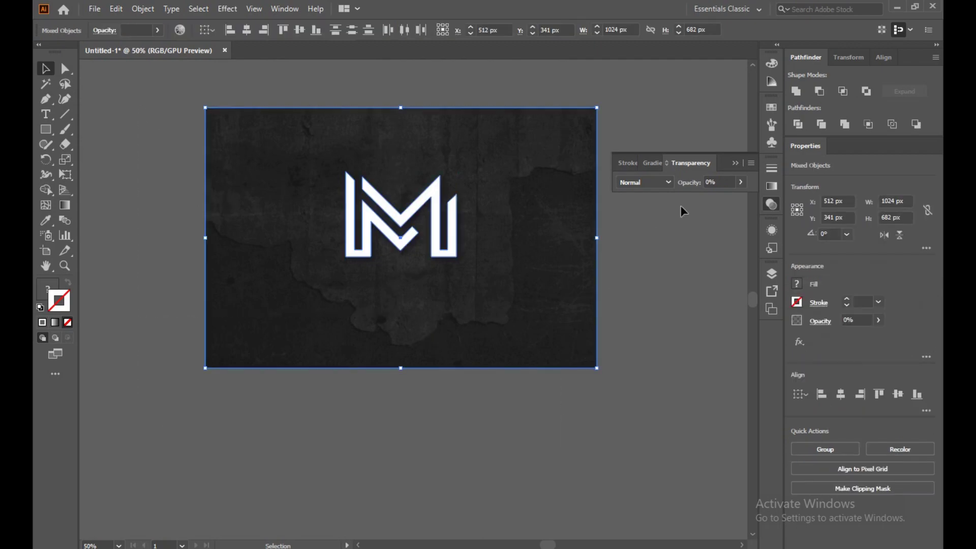
pyautogui.click(708, 180)
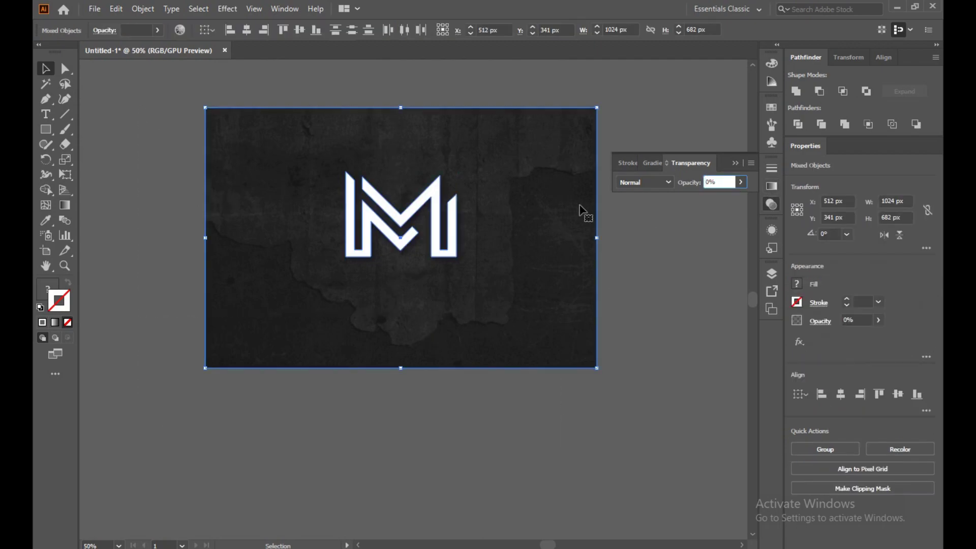
pyautogui.press('a')
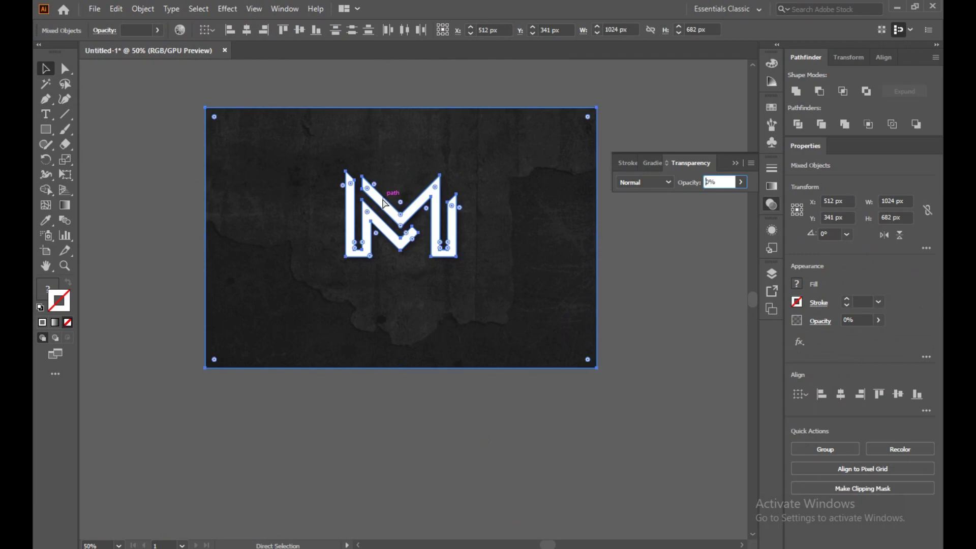
pyautogui.press('v')
pyautogui.press('a')
# - Undo the logo's placement and drop shadow, going back to before the rectangle and wall image received 70% opacity
pyautogui.click(619, 317)
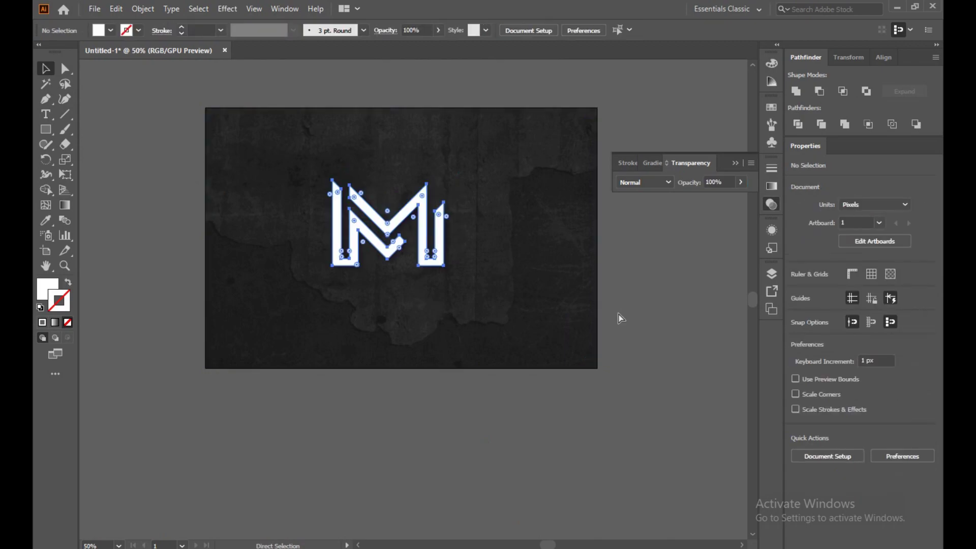
pyautogui.hotkey('ctrl', 'a')
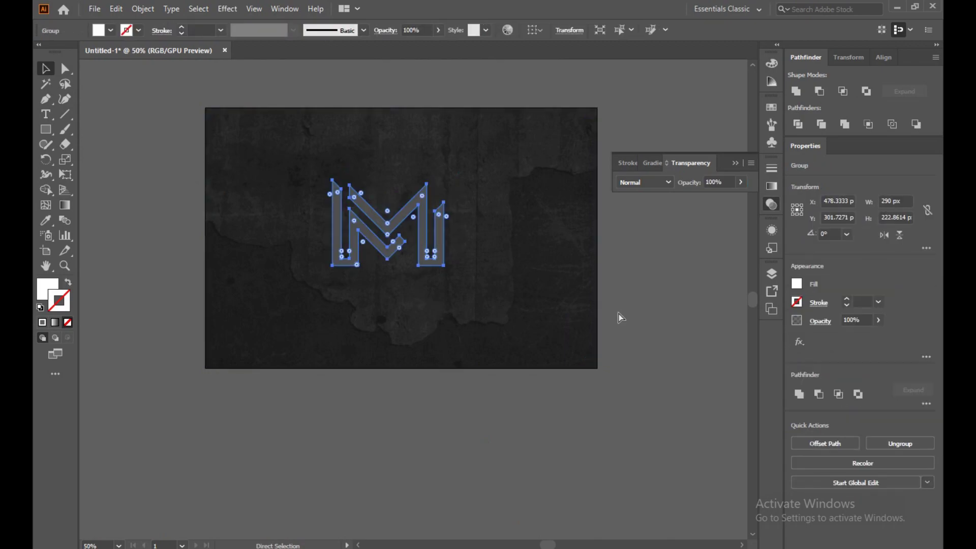
pyautogui.hotkey('ctrl', 'z')
pyautogui.press('v')
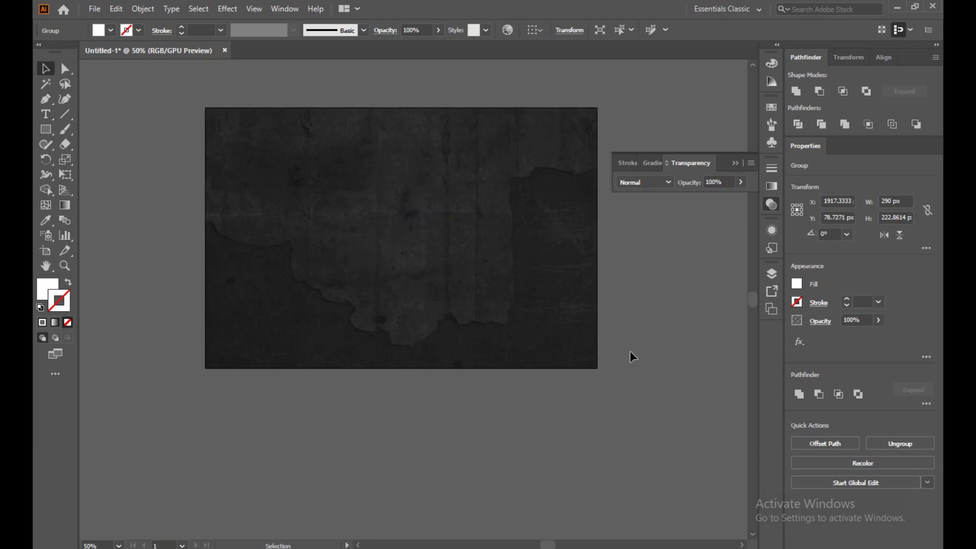
pyautogui.scroll(-3, 630, 351)
pyautogui.press('a')
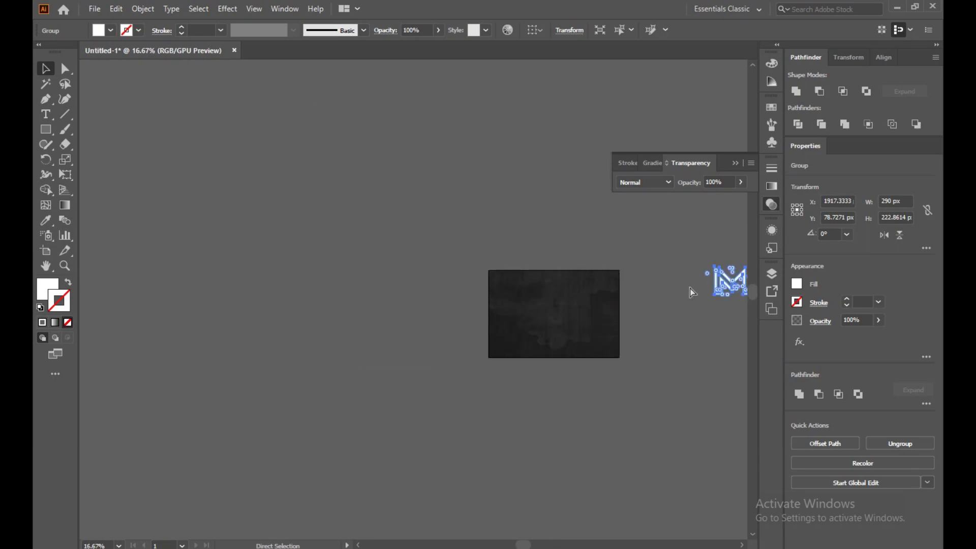
pyautogui.hotkey('ctrl', 'z')
pyautogui.press('v')
# - Pull the black rectangle off to the upper left, put the wall image back on the artboard and bring the logo closer
pyautogui.moveTo(602, 322); pyautogui.dragTo(388, 376)
pyautogui.moveTo(723, 279); pyautogui.dragTo(619, 330)
pyautogui.moveTo(374, 348); pyautogui.dragTo(365, 255)
pyautogui.moveTo(390, 378); pyautogui.dragTo(601, 324)
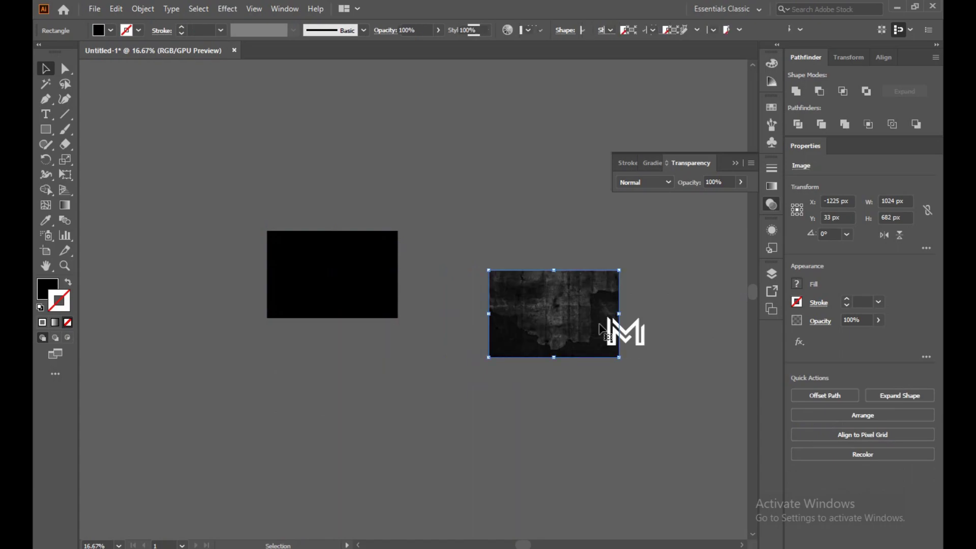
# - Place the white logo on the black rectangle and bring the logo to the front
pyautogui.click(673, 353)
pyautogui.moveTo(643, 347); pyautogui.dragTo(339, 283)
pyautogui.rightClick(338, 283)
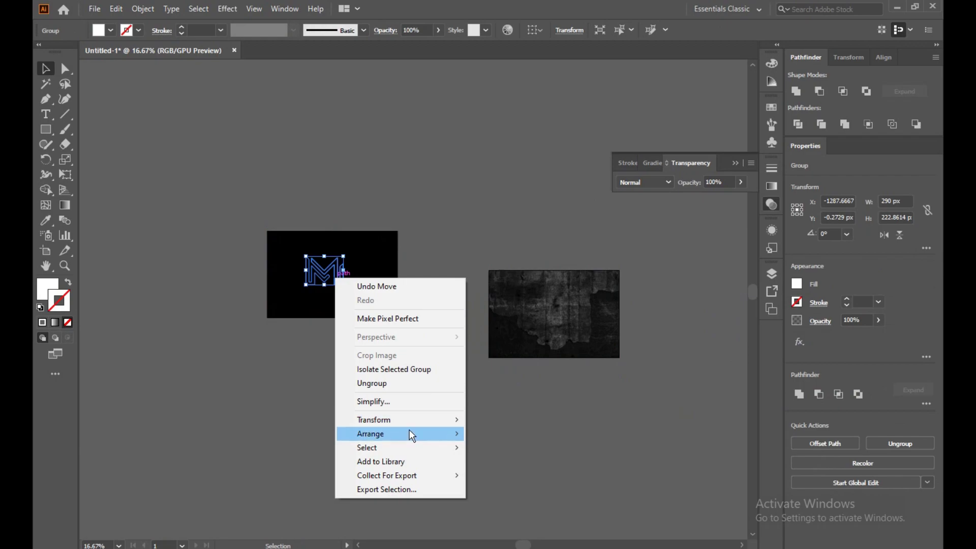
pyautogui.moveTo(410, 433)
pyautogui.click(514, 434)
# - Centre the logo and the black rectangle on each other in both directions and move them over the wall image
pyautogui.moveTo(410, 382); pyautogui.dragTo(266, 257)
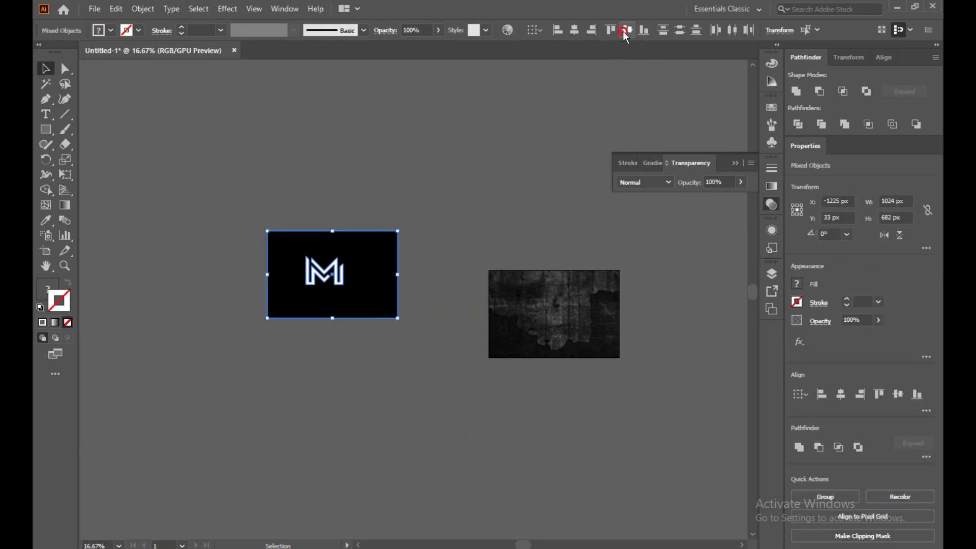
pyautogui.click(625, 31)
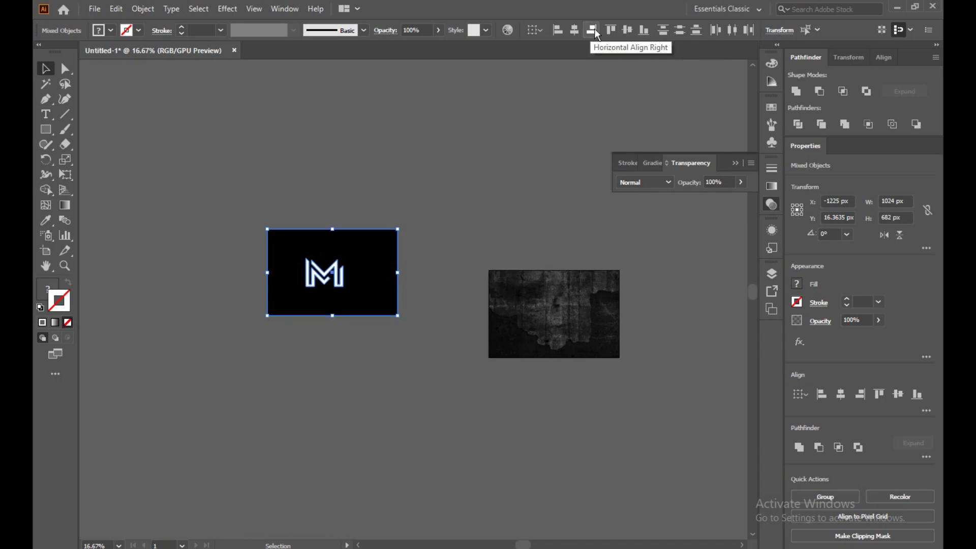
pyautogui.click(575, 30)
pyautogui.click(485, 136)
pyautogui.moveTo(263, 207); pyautogui.dragTo(593, 327)
pyautogui.click(453, 252)
# - Select the logo, black rectangle and wall image together and set their opacity to 75%
pyautogui.moveTo(452, 253); pyautogui.dragTo(609, 376)
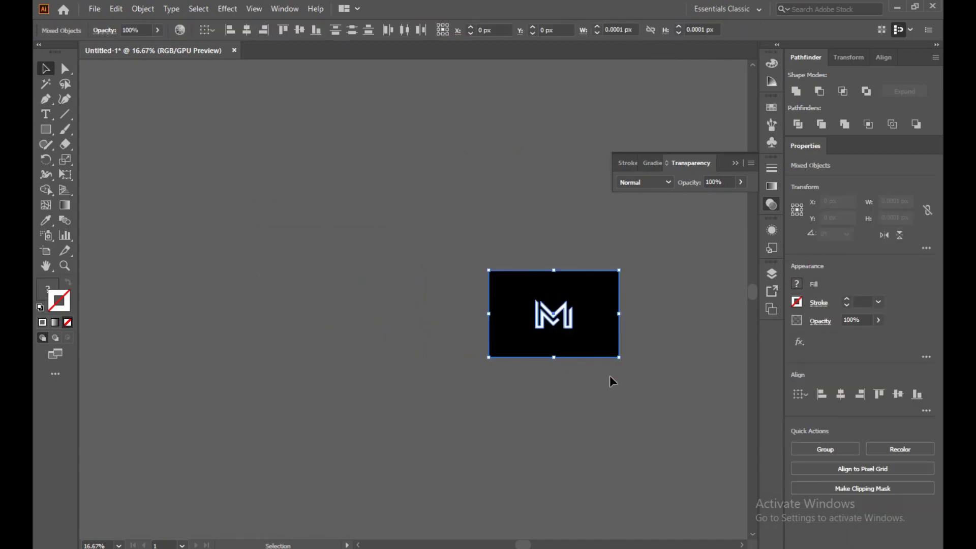
pyautogui.click(726, 185)
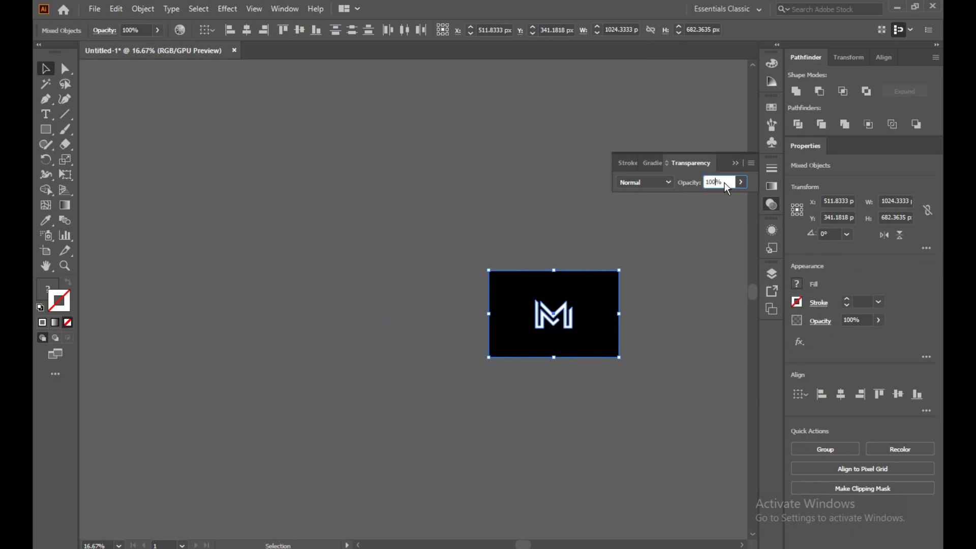
pyautogui.press('BackSpace')
pyautogui.press('BackSpace')
pyautogui.press('BackSpace')
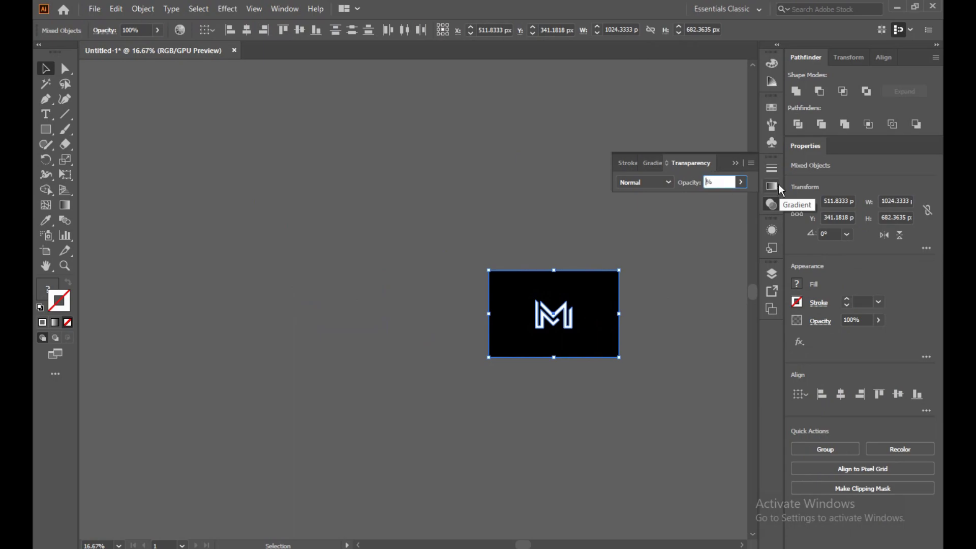
pyautogui.write('75')
pyautogui.press('Return')
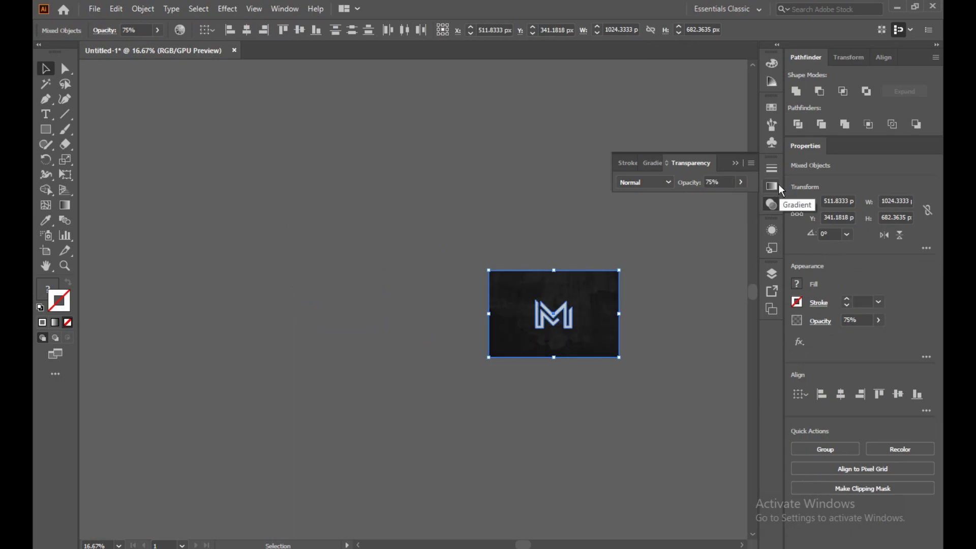
pyautogui.click(650, 214)
# - Change the M logo's fill to the light grey D4DDDC
pyautogui.moveTo(480, 283); pyautogui.dragTo(669, 386)
pyautogui.scroll(4, 669, 386)
pyautogui.moveTo(421, 190); pyautogui.dragTo(585, 372)
pyautogui.click(717, 368)
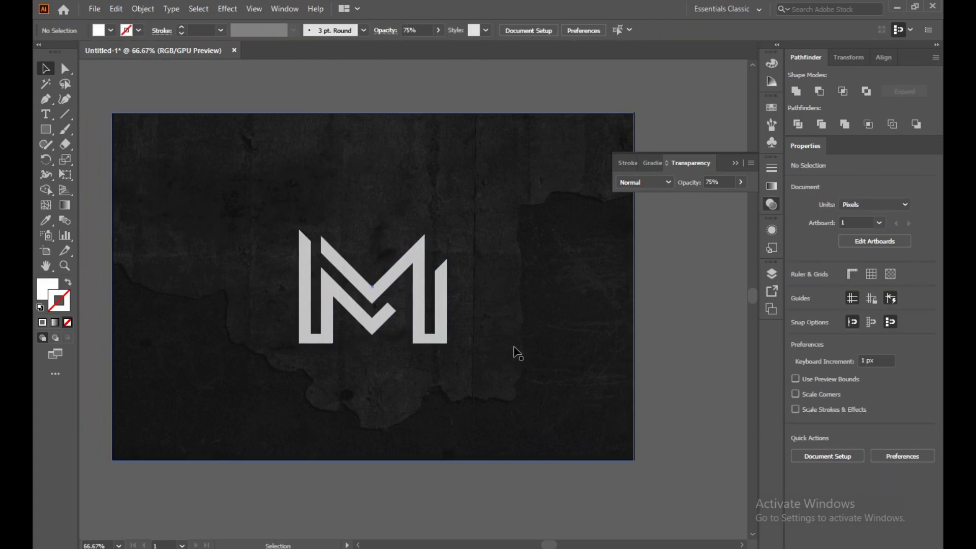
pyautogui.moveTo(490, 351); pyautogui.dragTo(565, 325)
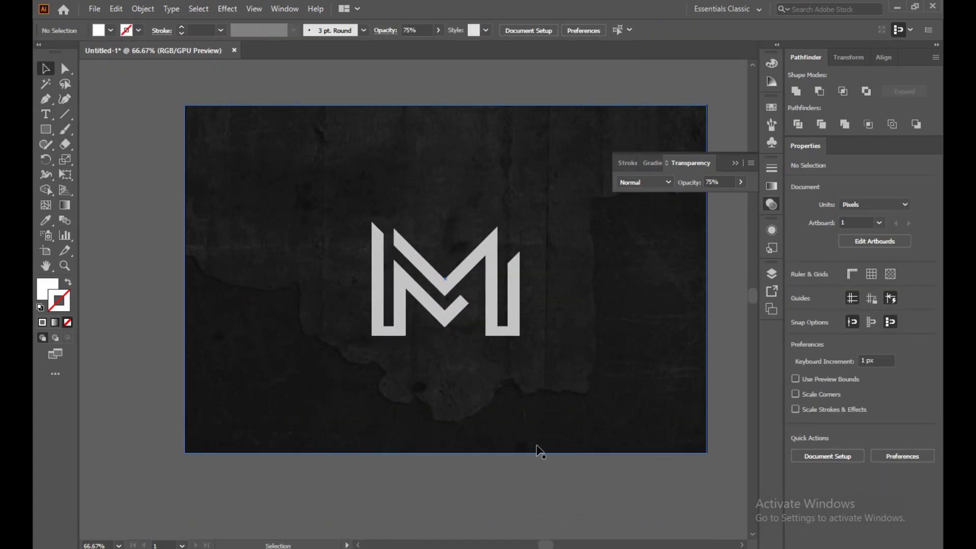
pyautogui.click(447, 320)
pyautogui.click(333, 258)
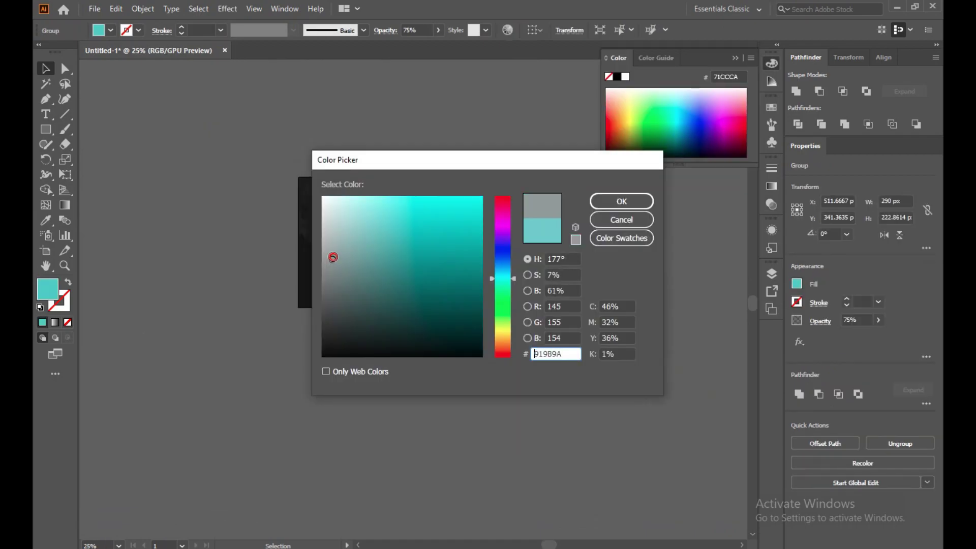
pyautogui.moveTo(333, 257); pyautogui.dragTo(329, 217)
pyautogui.click(621, 202)
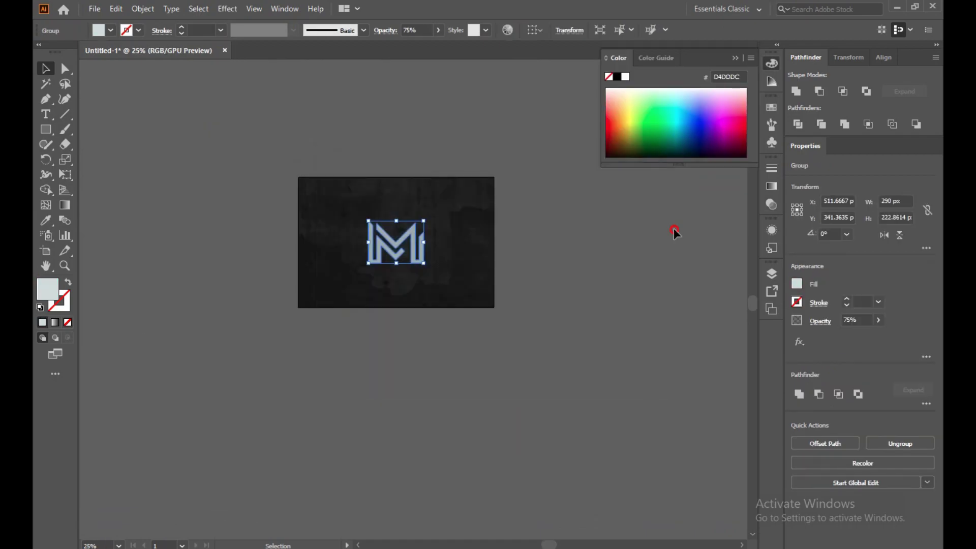
pyautogui.click(673, 229)
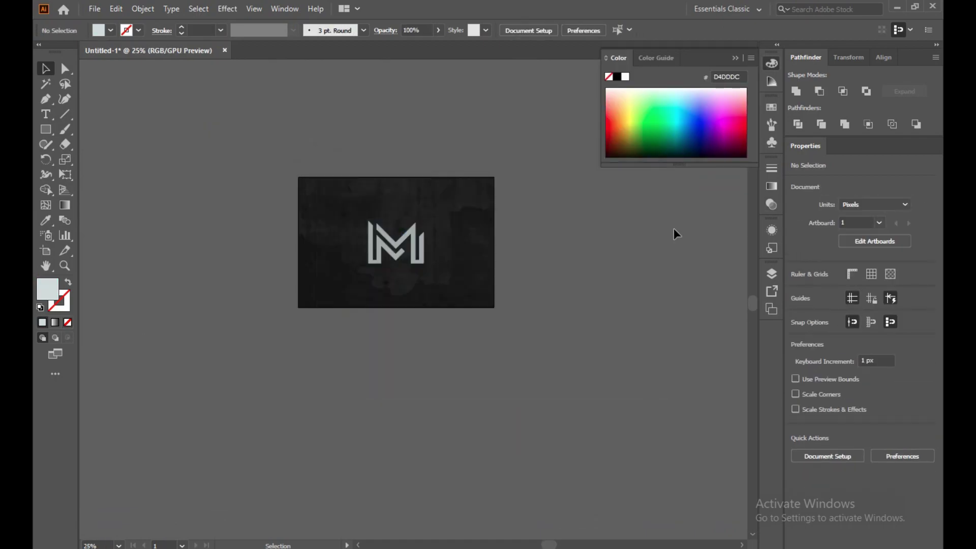
# - Export the artwork with Save for Web (Legacy) as a JPEG and proceed to choosing its file name
pyautogui.click(94, 9)
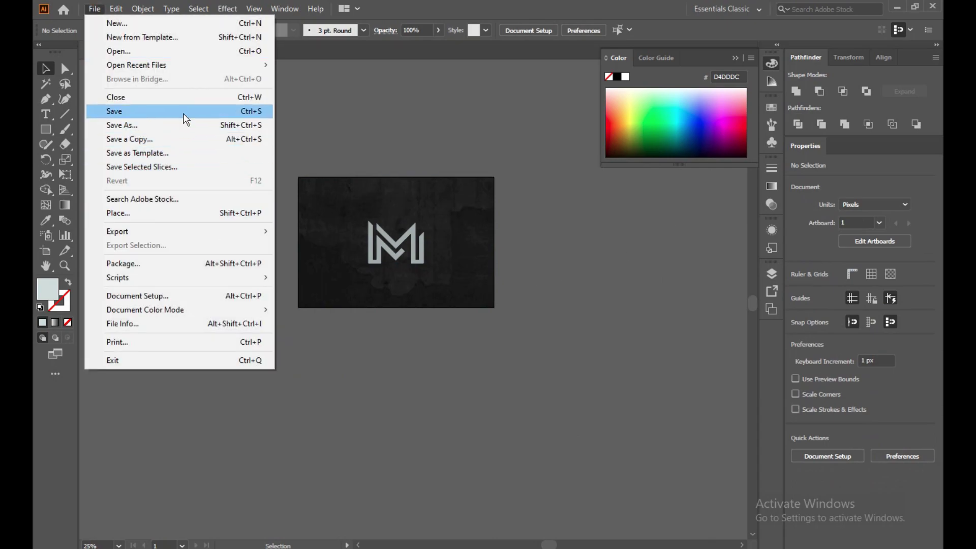
pyautogui.moveTo(152, 229)
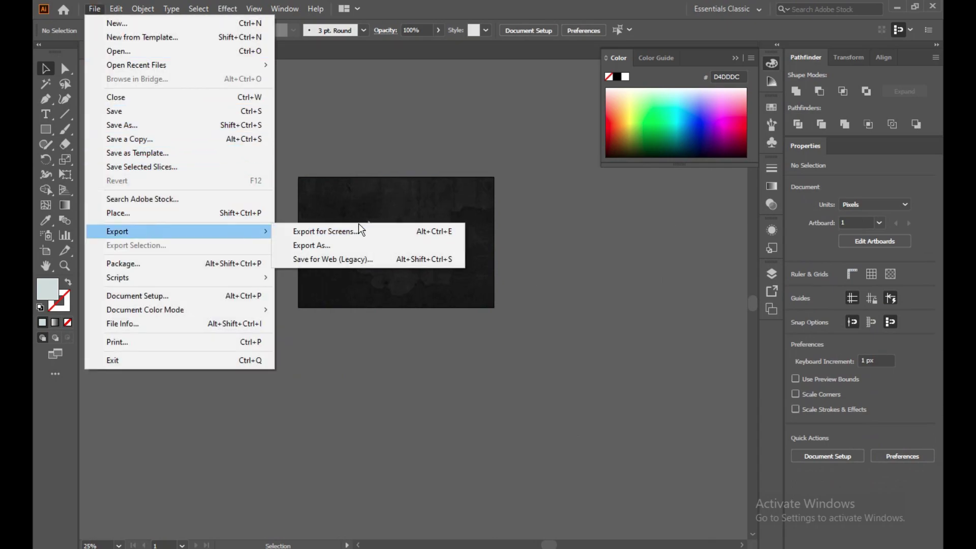
pyautogui.click(343, 260)
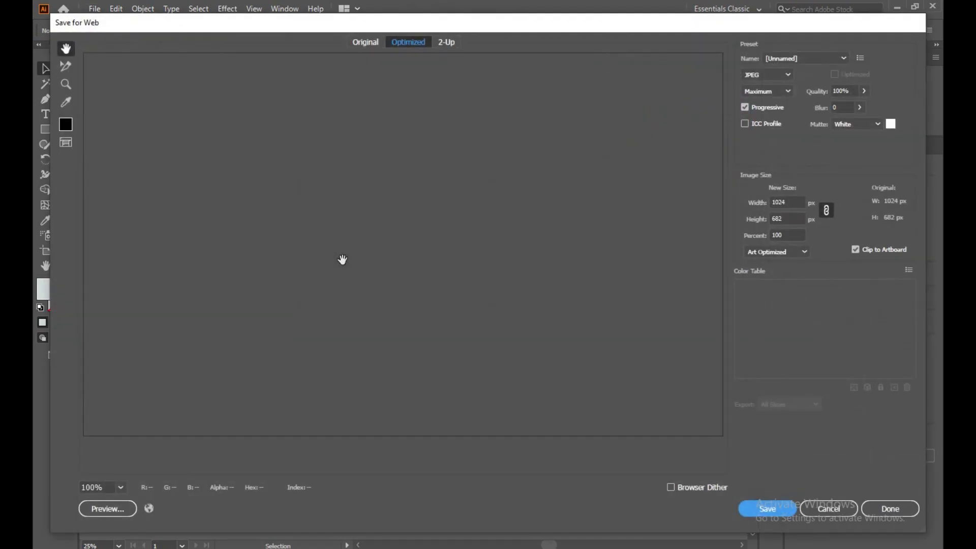
pyautogui.scroll(-3, 432, 285)
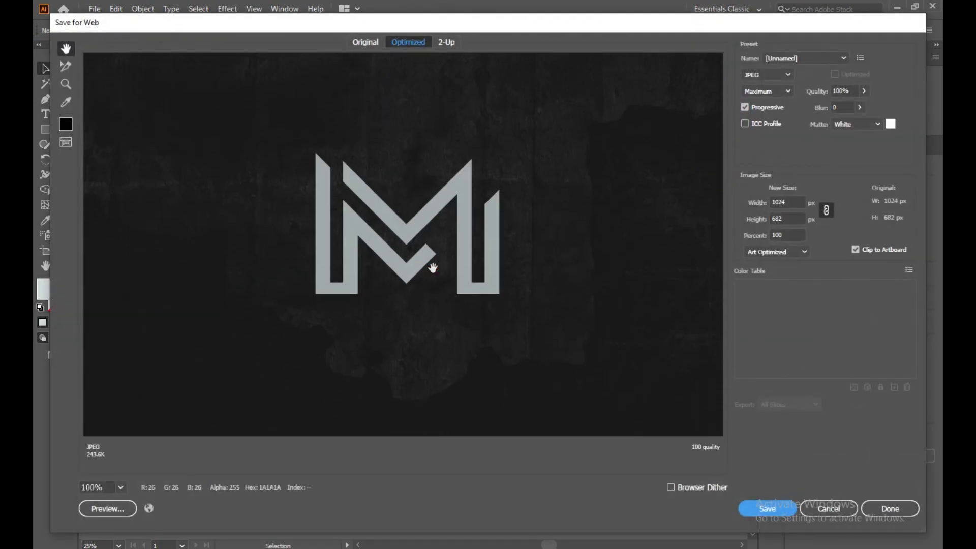
pyautogui.click(773, 515)
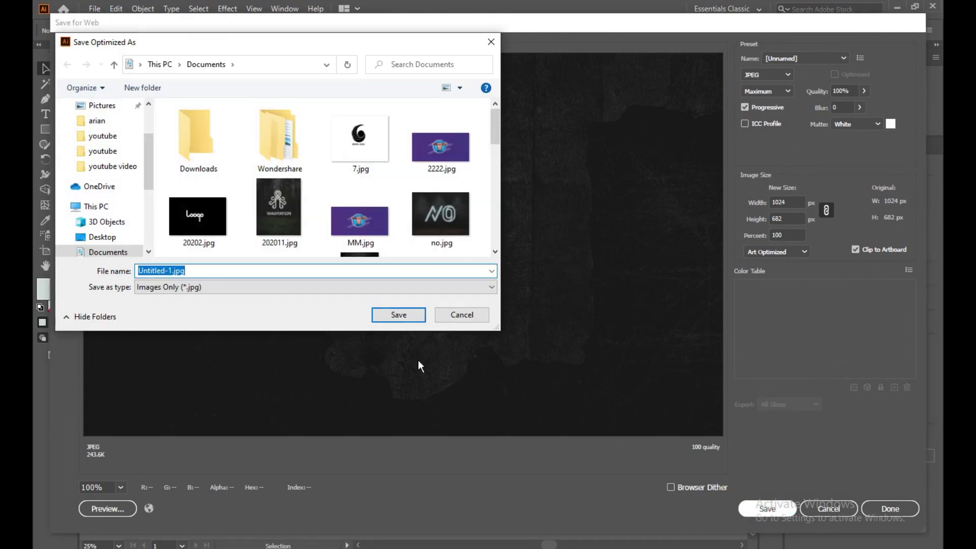
# - Name the exported JPEG image M and save it in the Documents folder
pyautogui.click(375, 271)
pyautogui.press('BackSpace')
pyautogui.press('BackSpace')
pyautogui.press('BackSpace')
pyautogui.press('BackSpace')
pyautogui.press('BackSpace')
pyautogui.press('BackSpace')
pyautogui.press('BackSpace')
pyautogui.press('BackSpace')
pyautogui.press('BackSpace')
pyautogui.press('BackSpace')
pyautogui.press('BackSpace')
pyautogui.press('BackSpace')
pyautogui.press('BackSpace')
pyautogui.press('BackSpace')
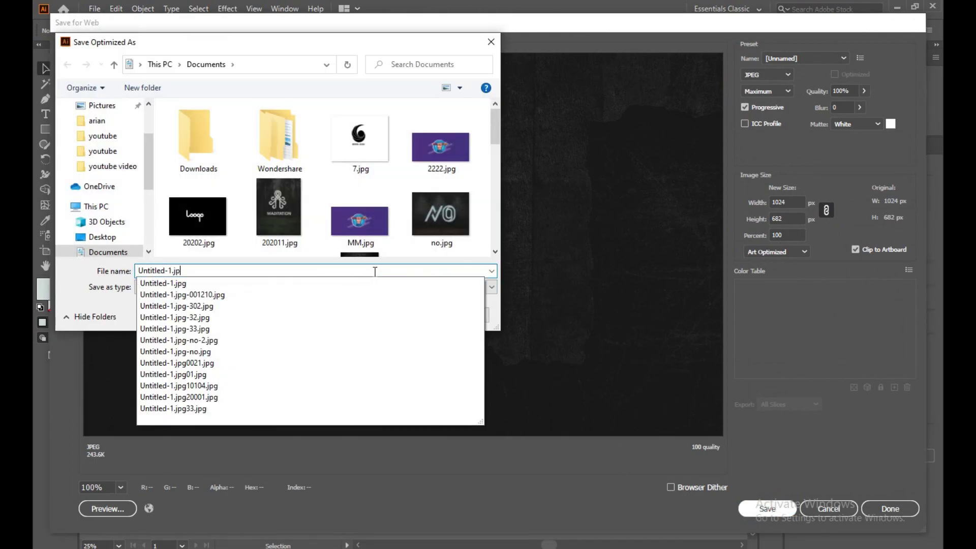
pyautogui.write('M')
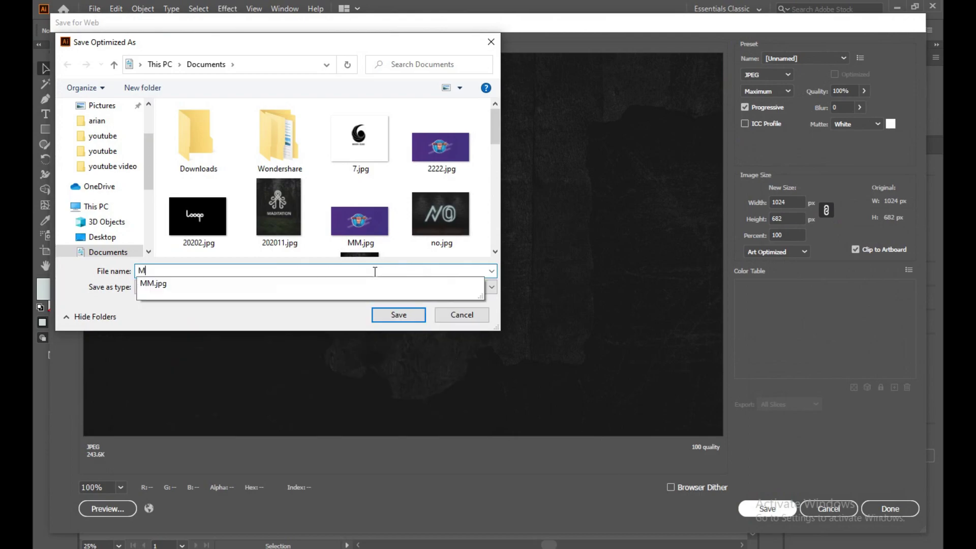
pyautogui.click(399, 314)
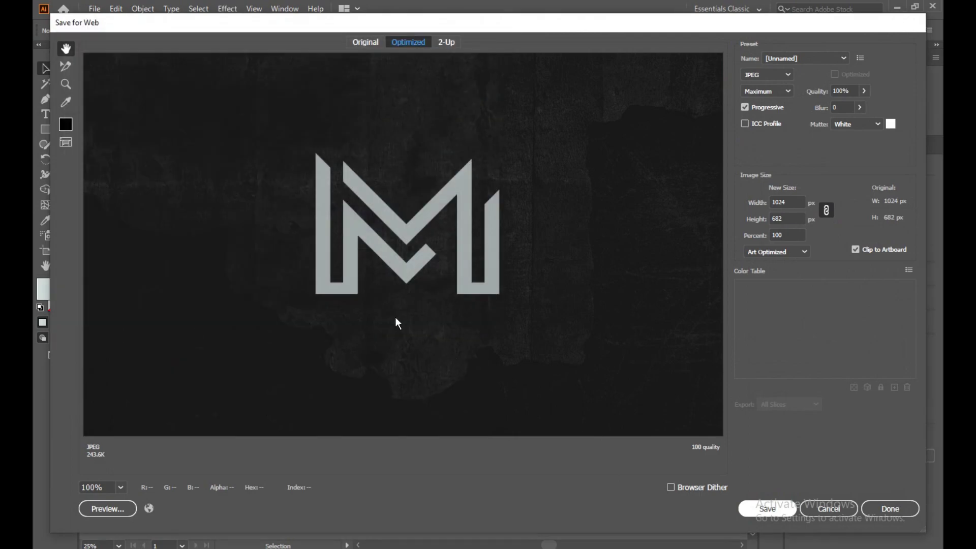